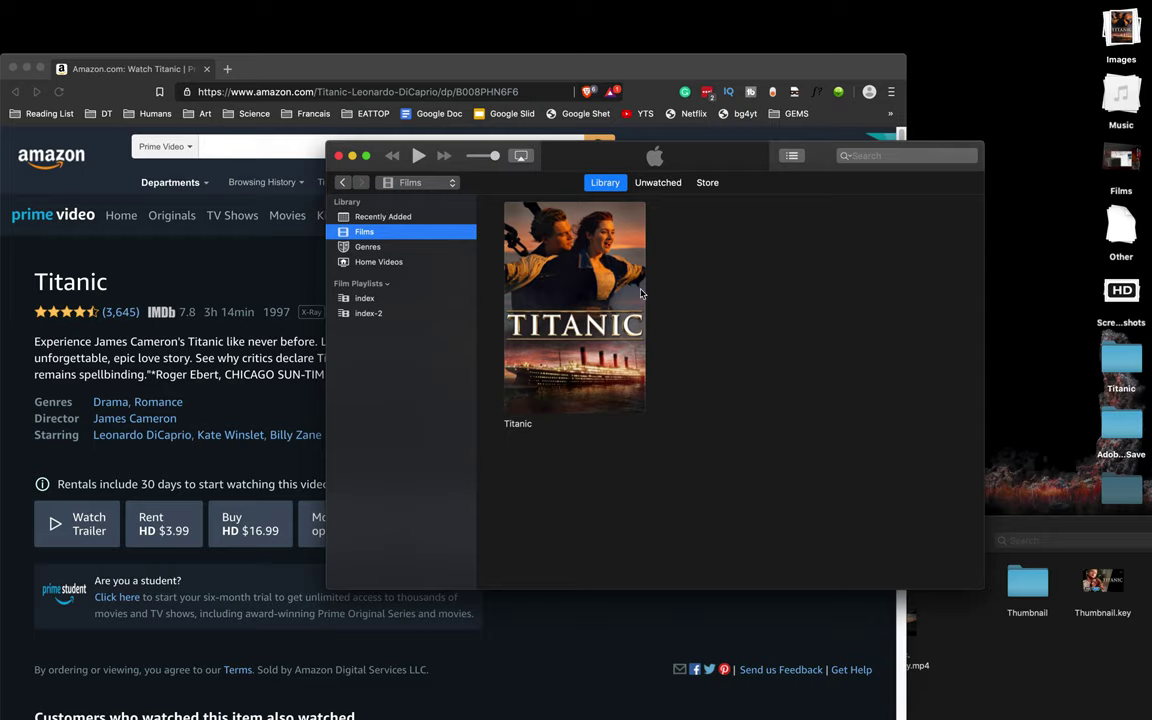
Step: Play Titanic, jump ahead to two later scenes, then stop and close the player
mouse_move(536, 366)
left_click(520, 399)
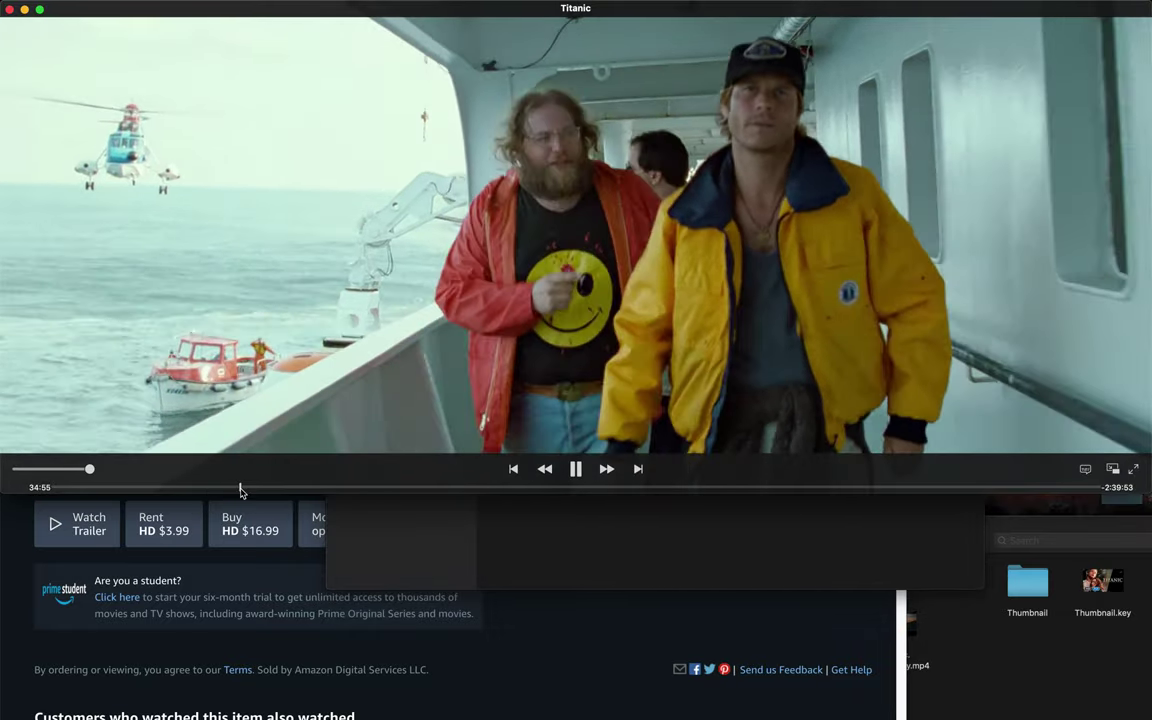
left_click(240, 487)
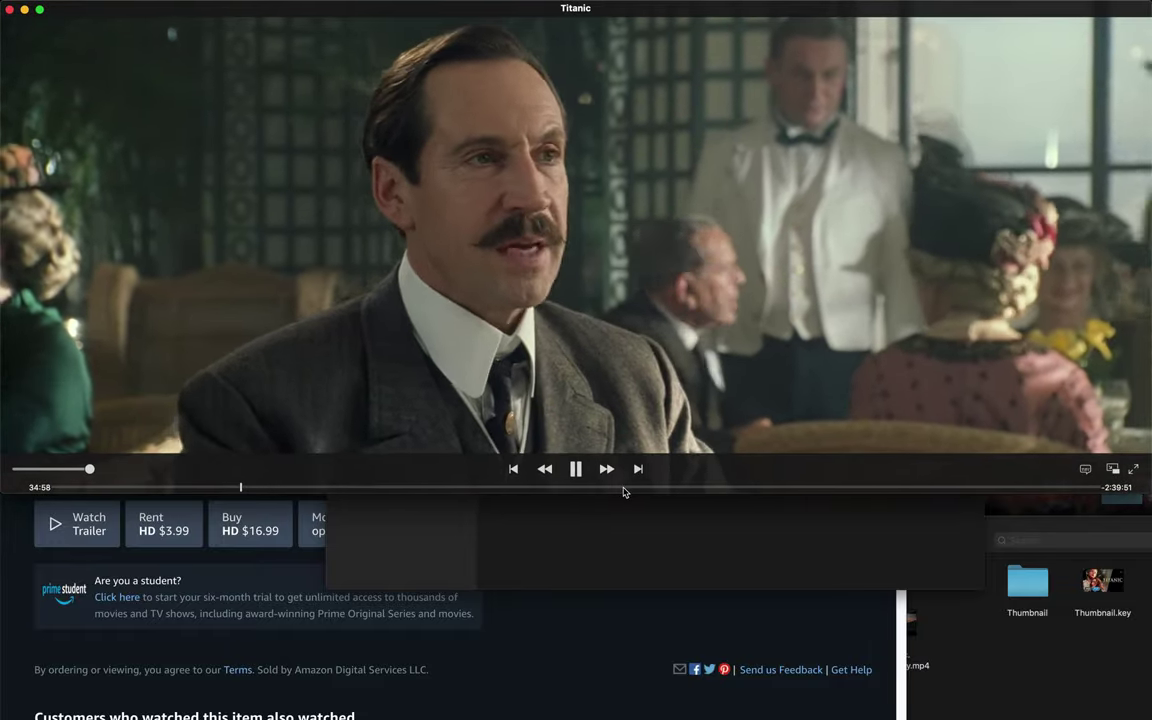
left_click(623, 489)
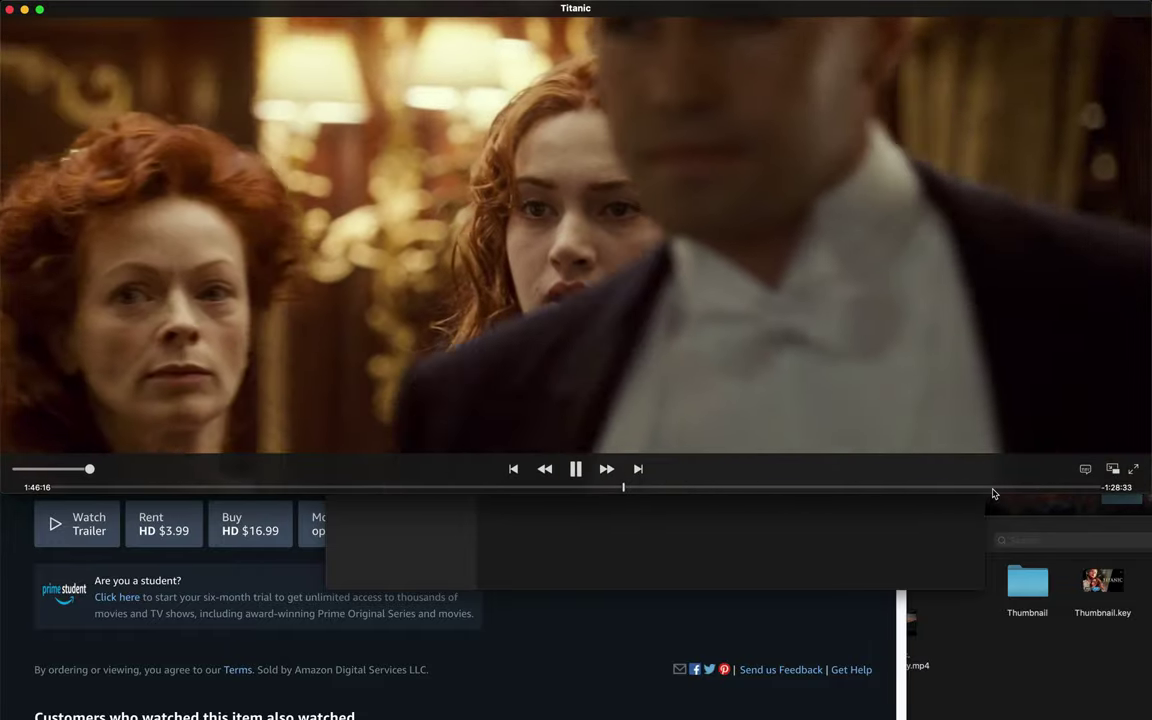
key("Escape")
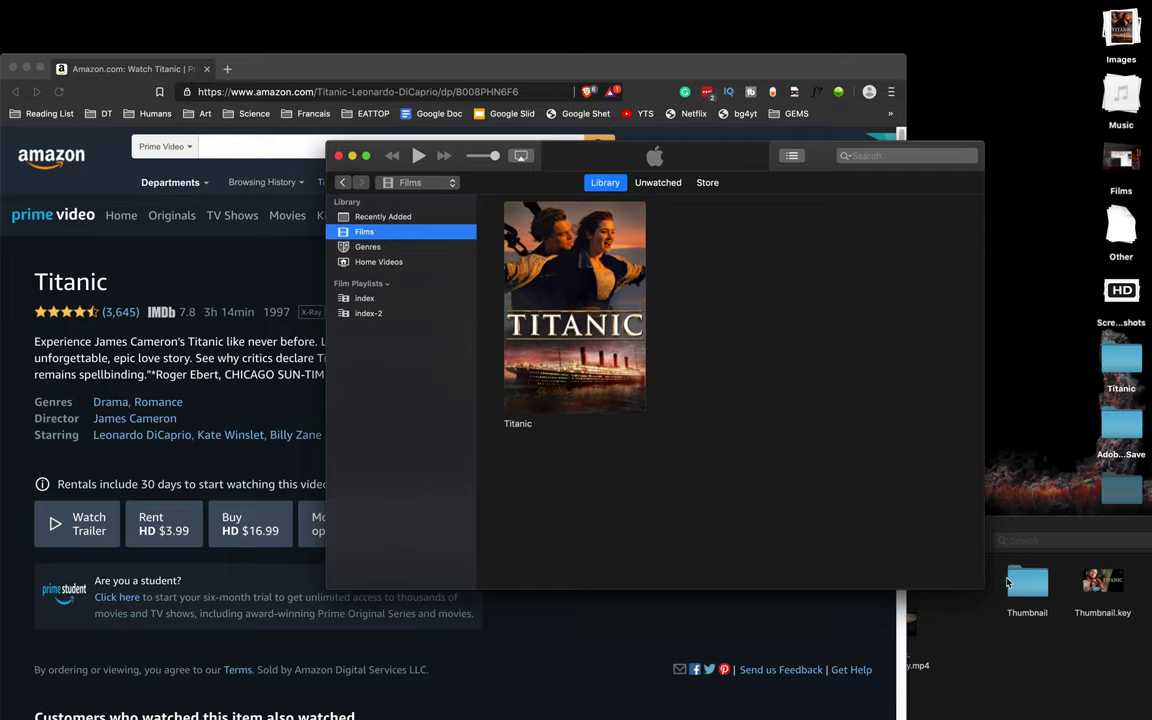
Step: Preview the Titanic video file from its Finder folder, then return to the Films library
left_click(954, 590)
left_click(901, 636)
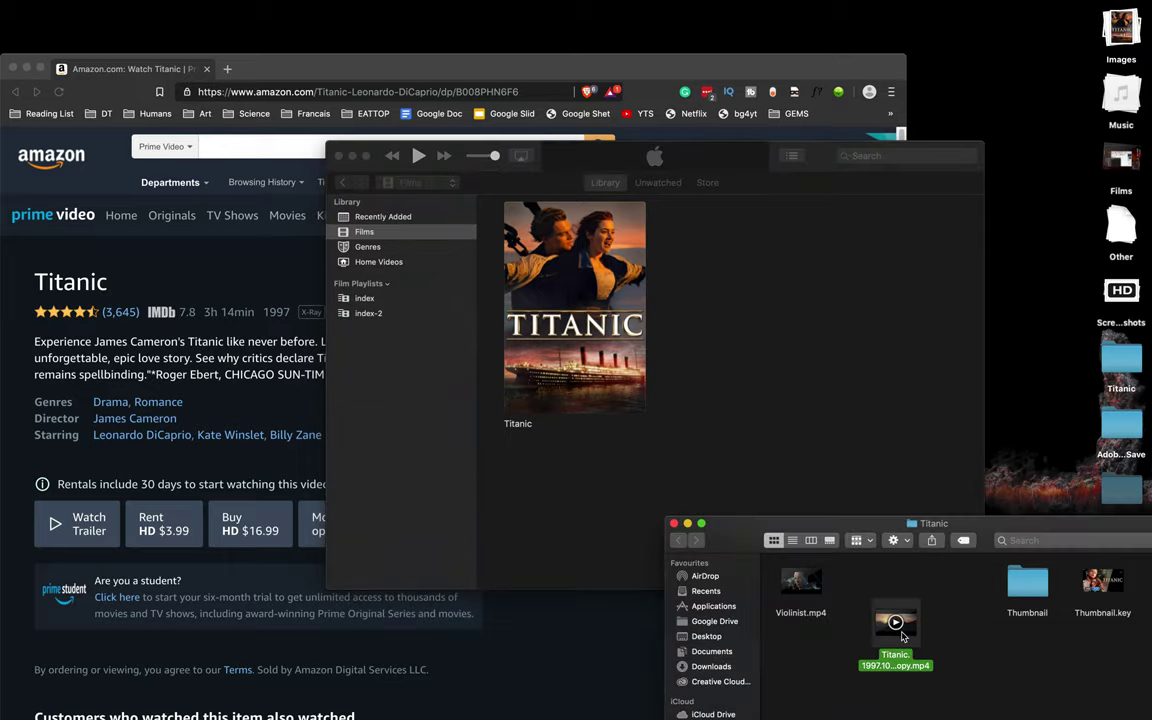
key("space")
key("space")
left_click(668, 334)
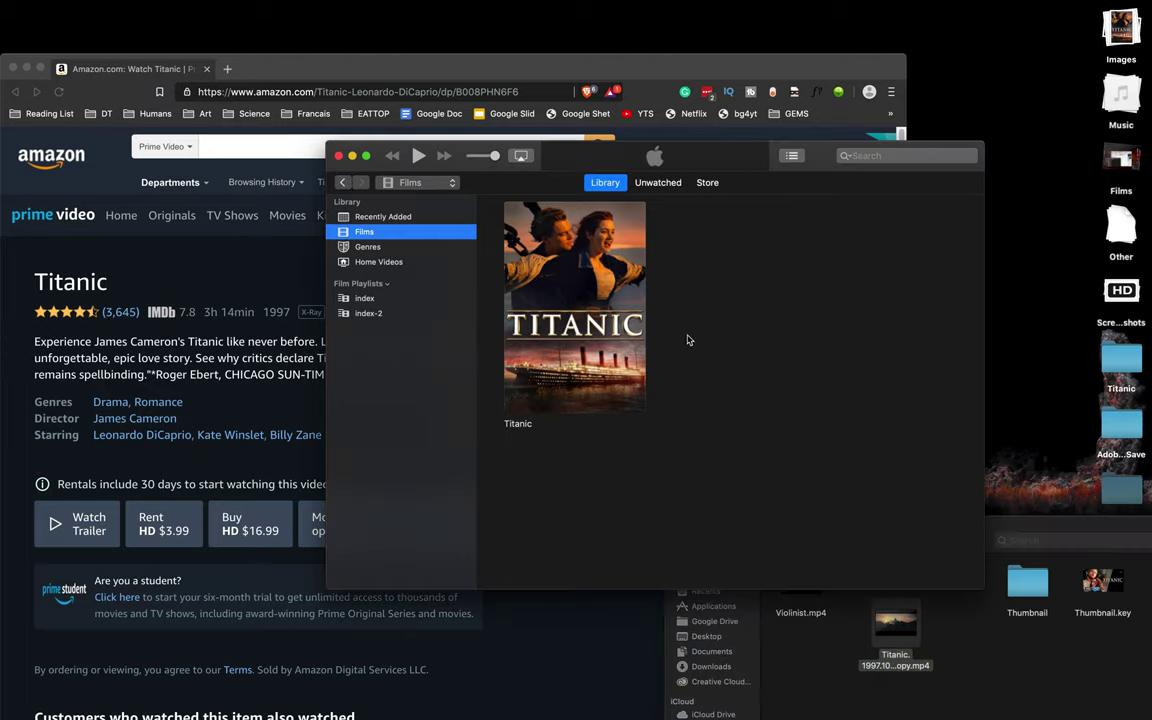
Step: Delete Titanic from the Films library while keeping its video file on disk
right_click(569, 313)
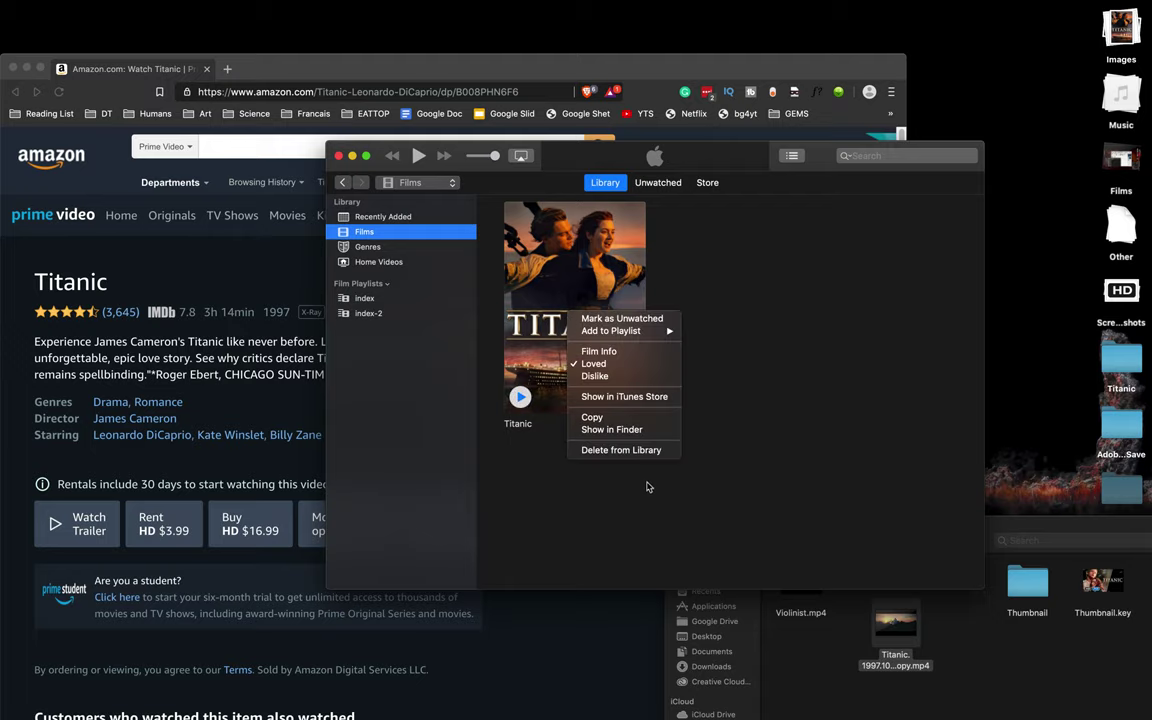
left_click(651, 452)
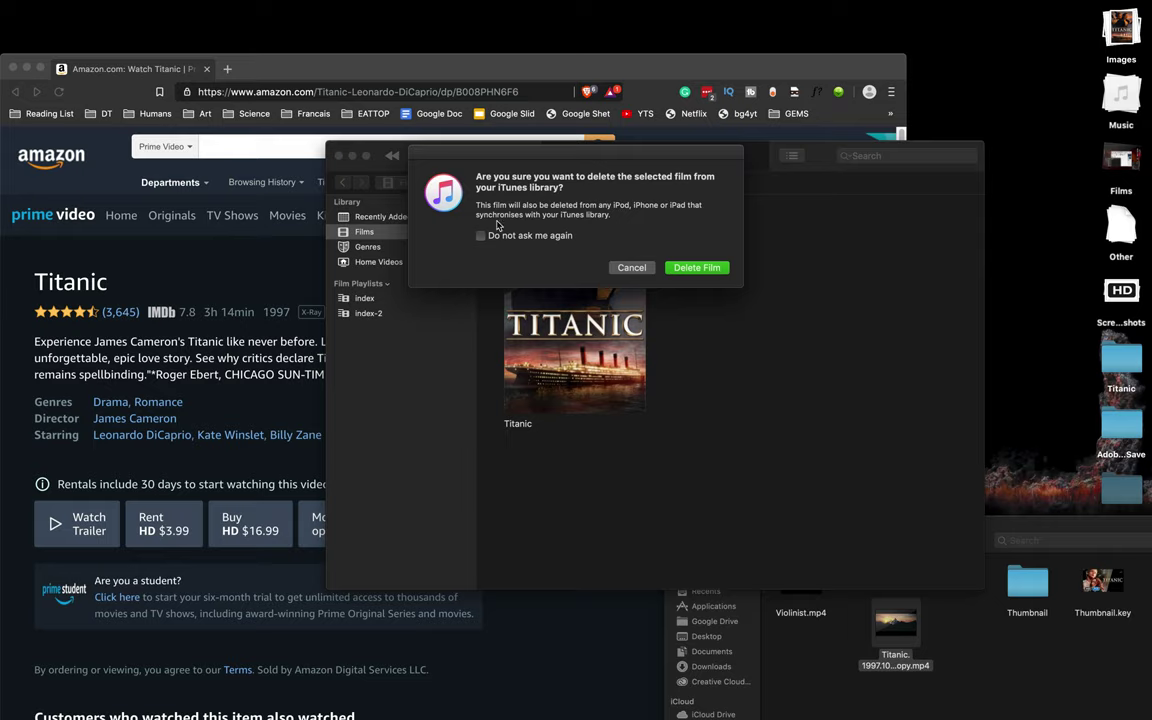
left_click(676, 266)
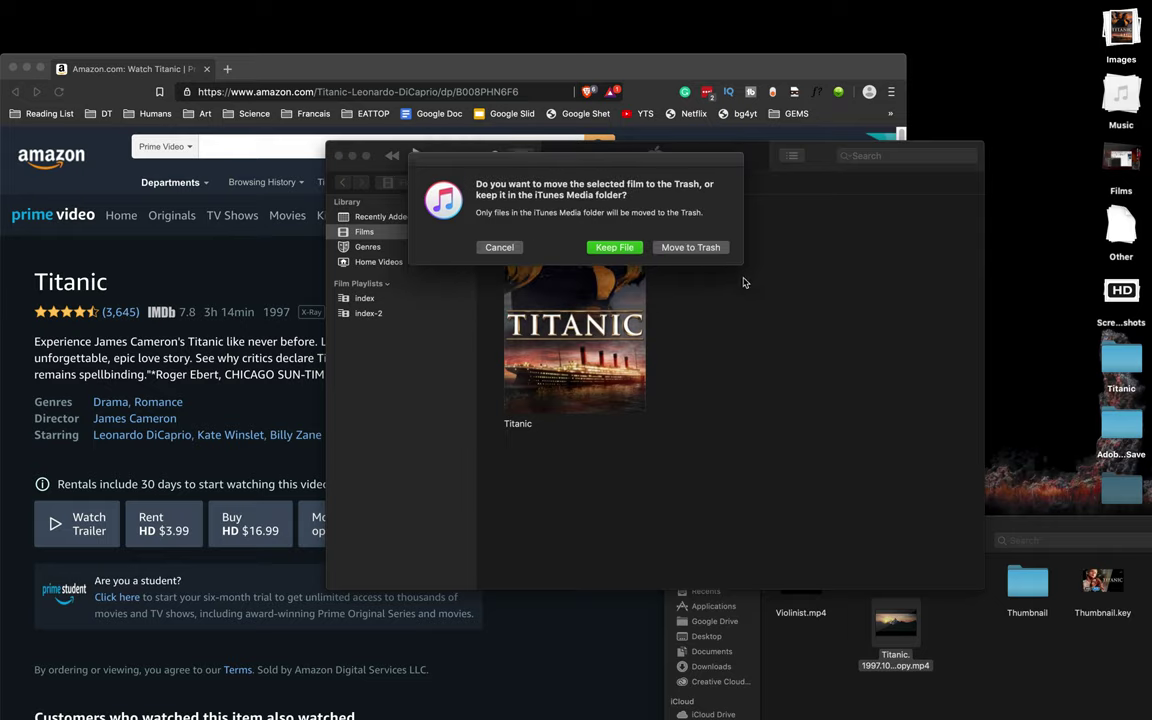
left_click(609, 246)
left_click(1063, 695)
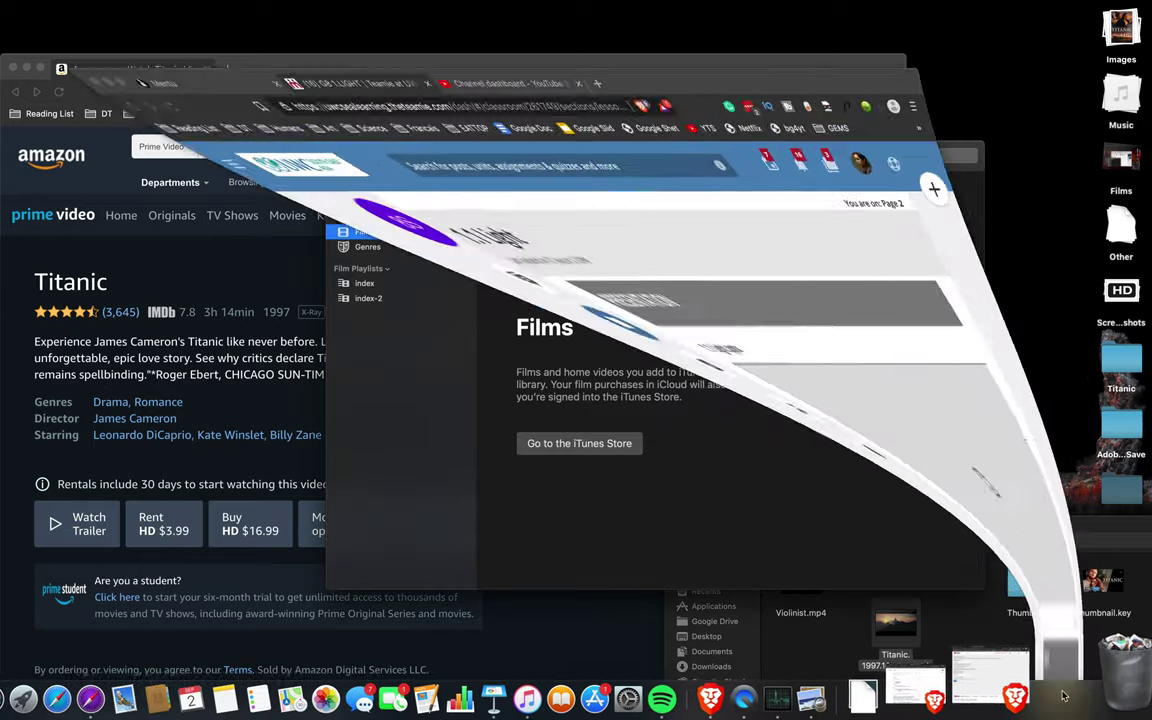
key("super+m")
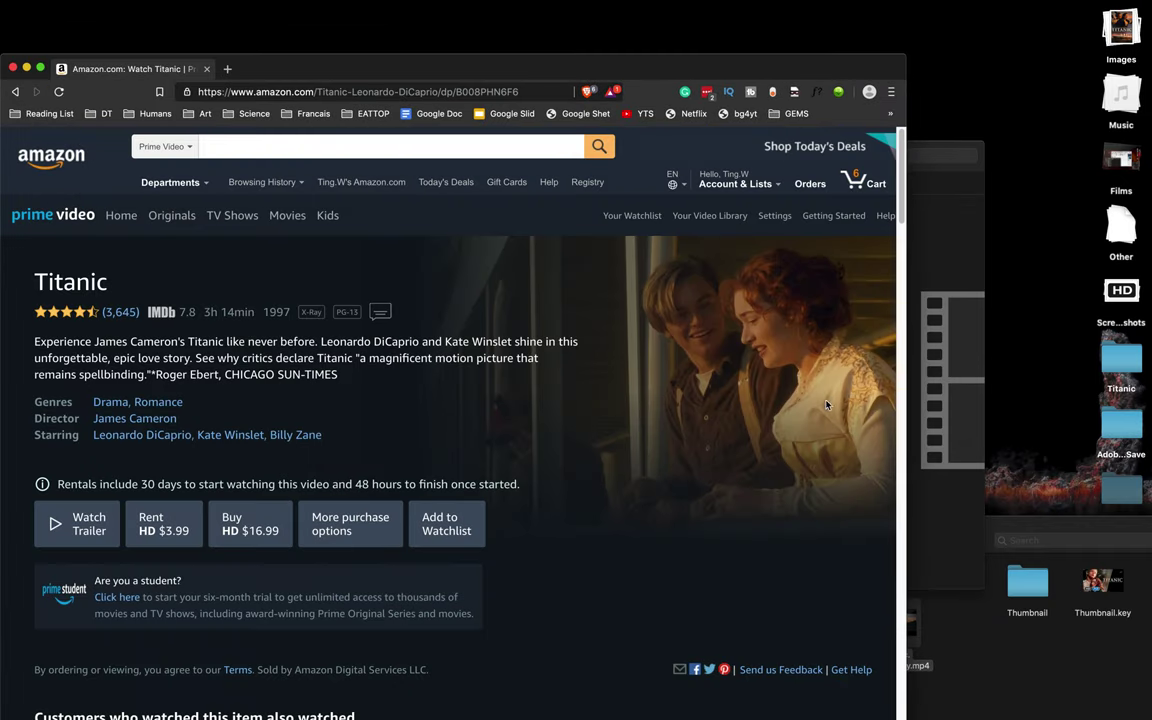
Step: Switch the library to Music and back to the now-empty Films, with the Titanic folder beside it
left_click(923, 478)
left_click(944, 417)
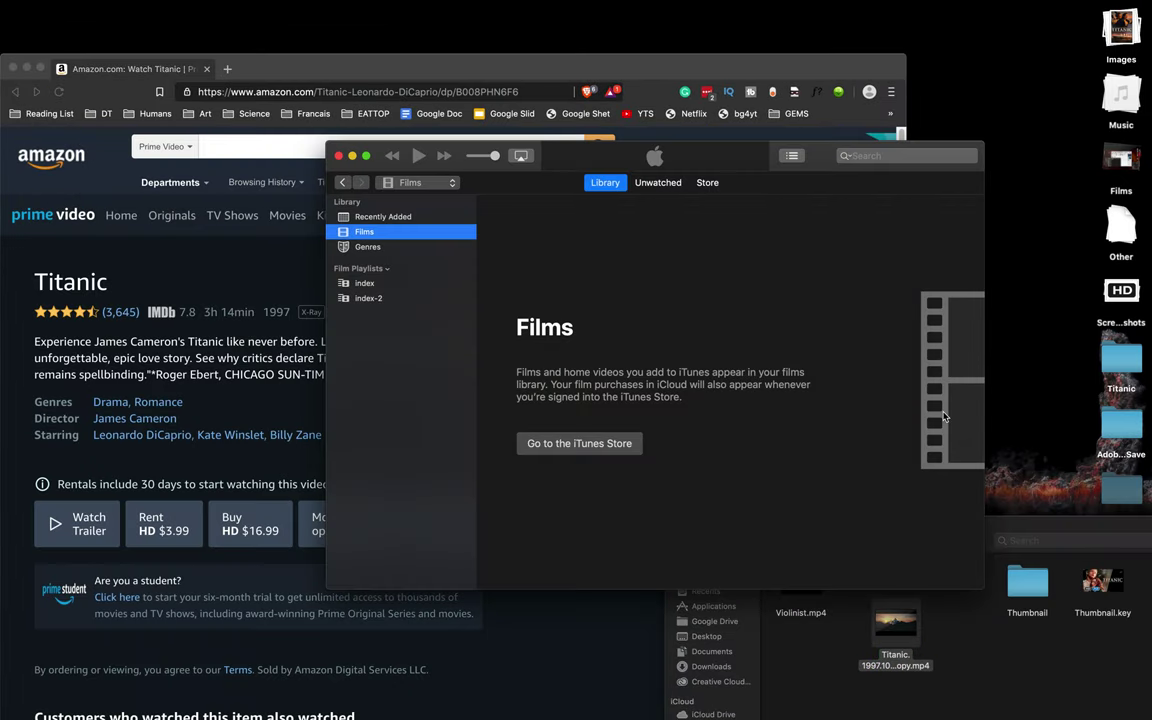
left_click(405, 182)
left_click(438, 166)
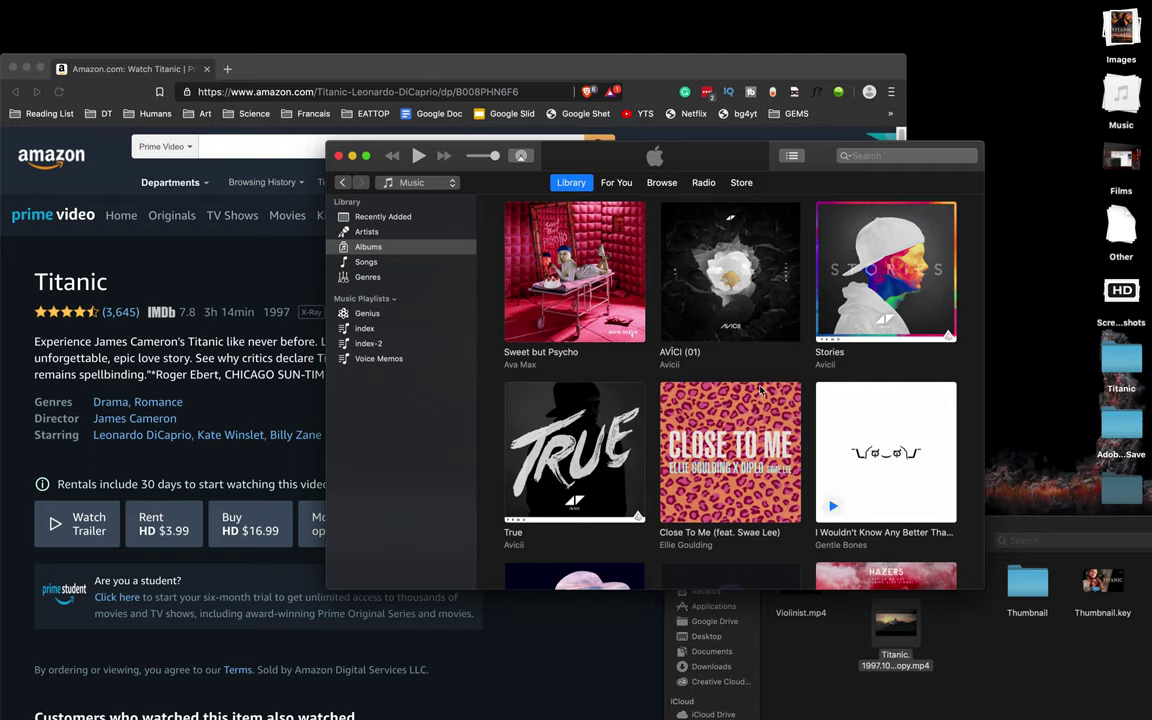
left_click(449, 184)
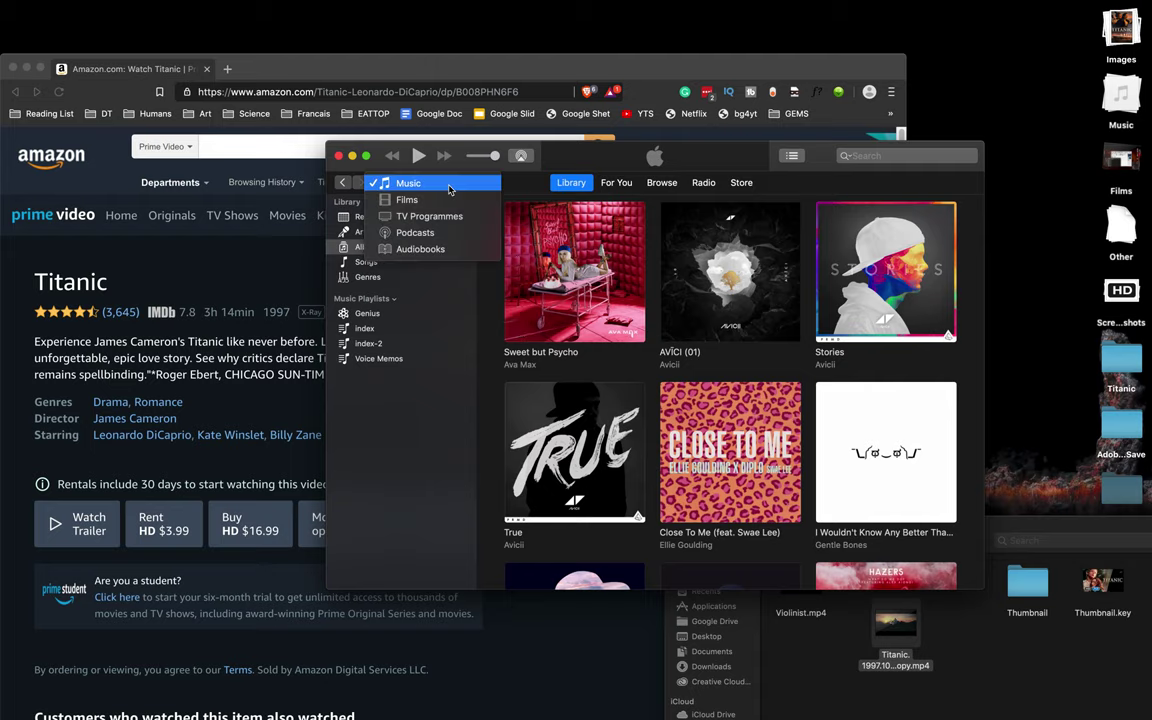
left_click(463, 201)
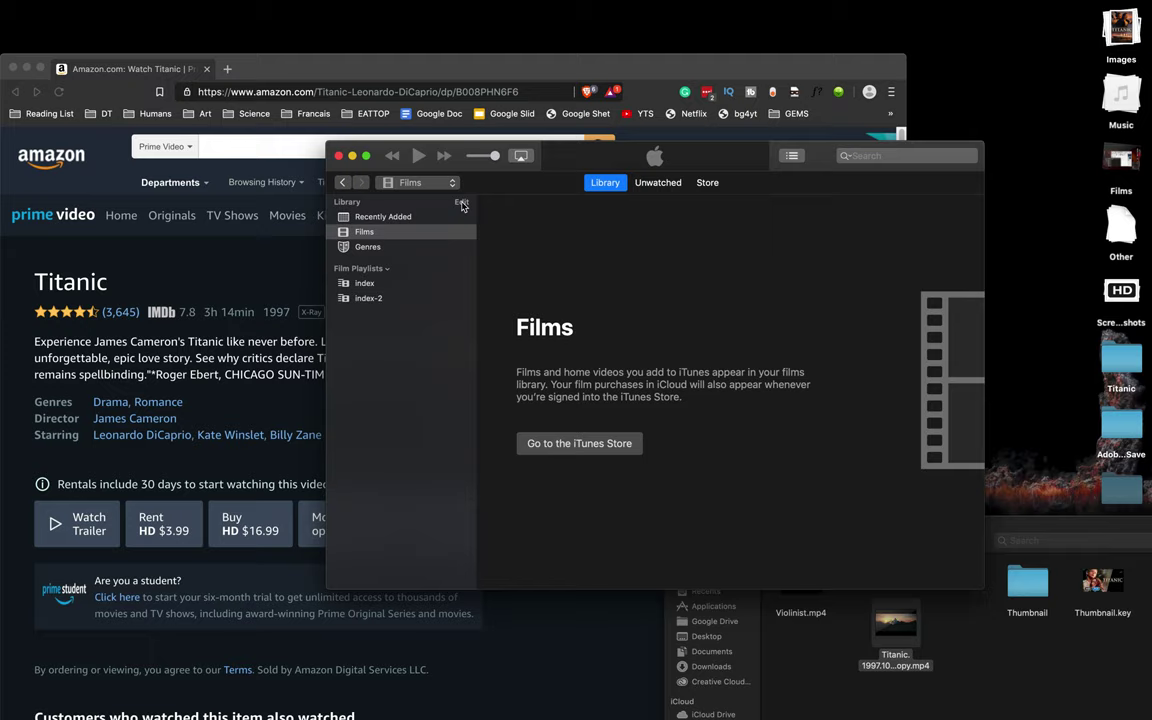
left_click(827, 663)
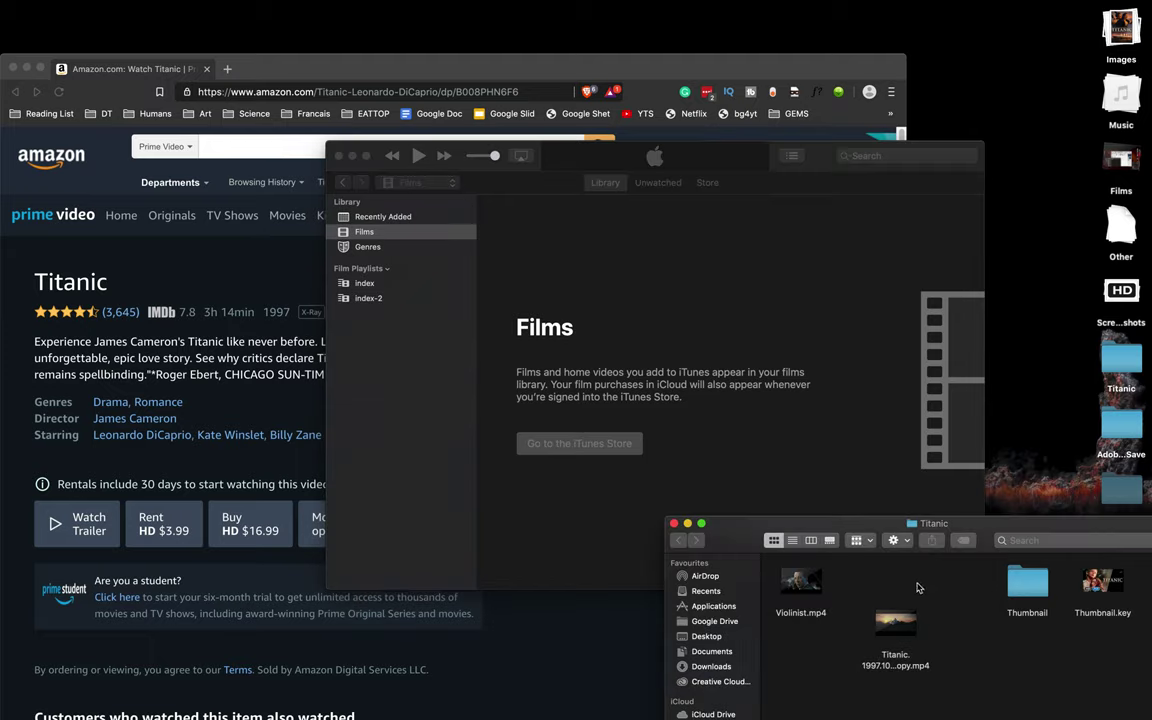
Step: Import the Titanic .mp4 from Finder into iTunes and view it under Home Videos
mouse_move(913, 640)
mouse_move(910, 638)
left_mouse_down()
mouse_move(690, 345)
mouse_move(695, 322)
left_mouse_up()
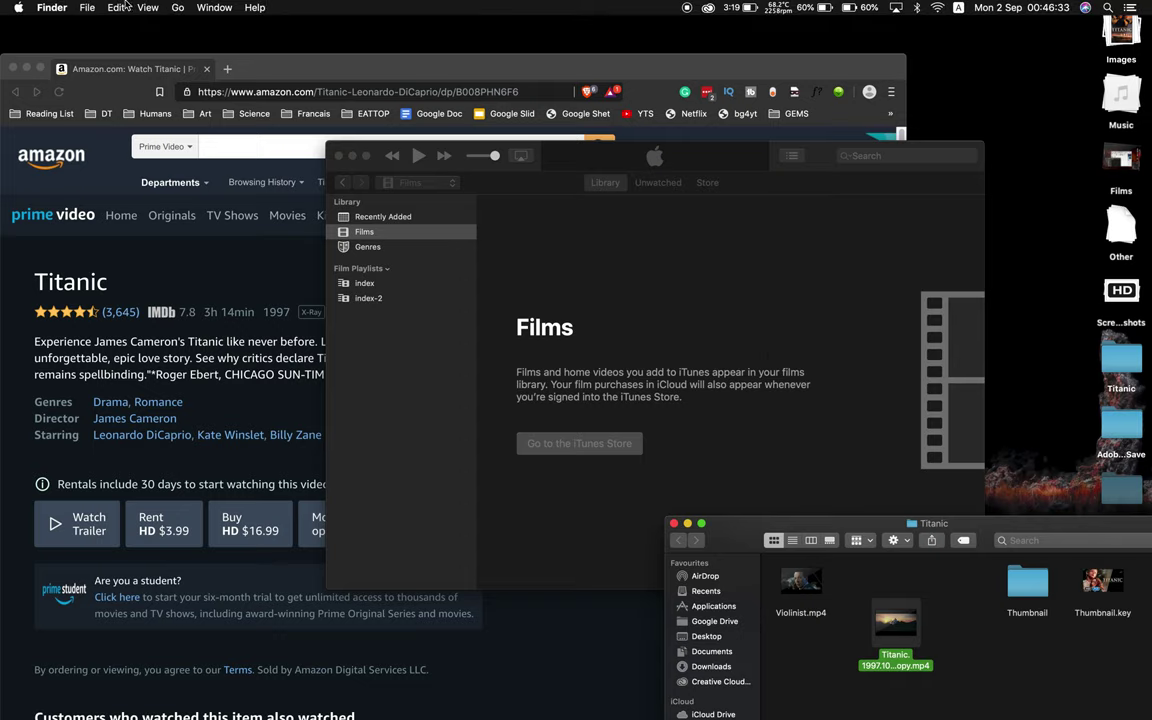
left_click(117, 7)
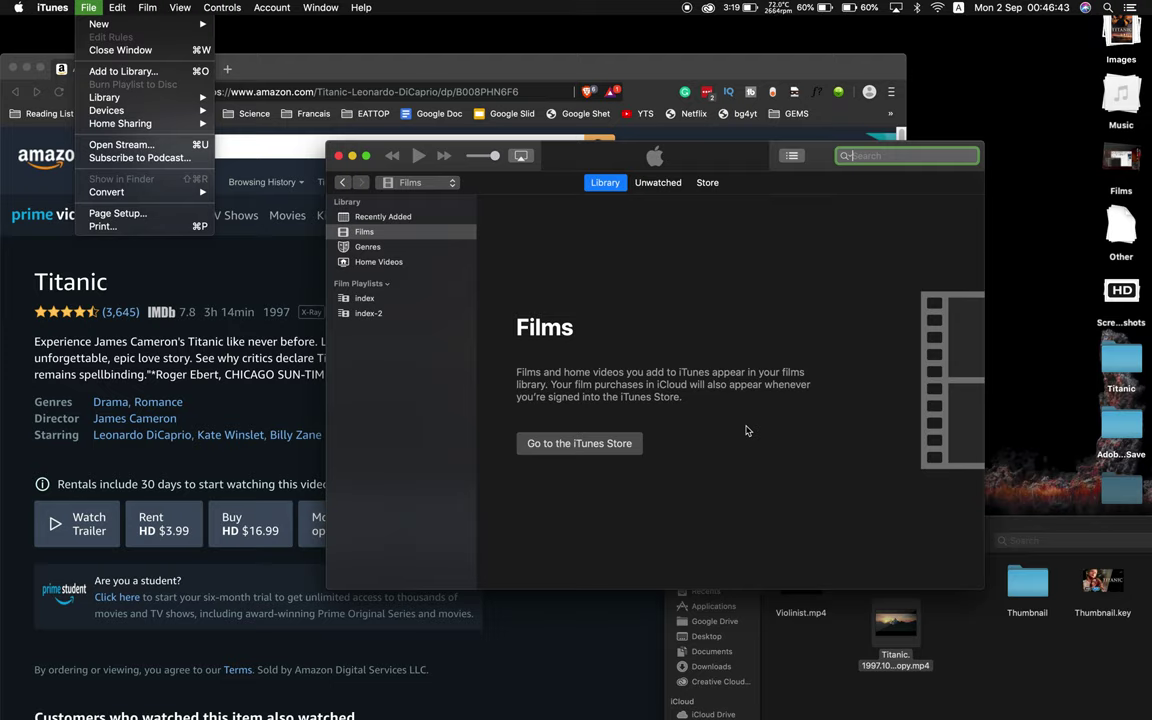
key("Escape")
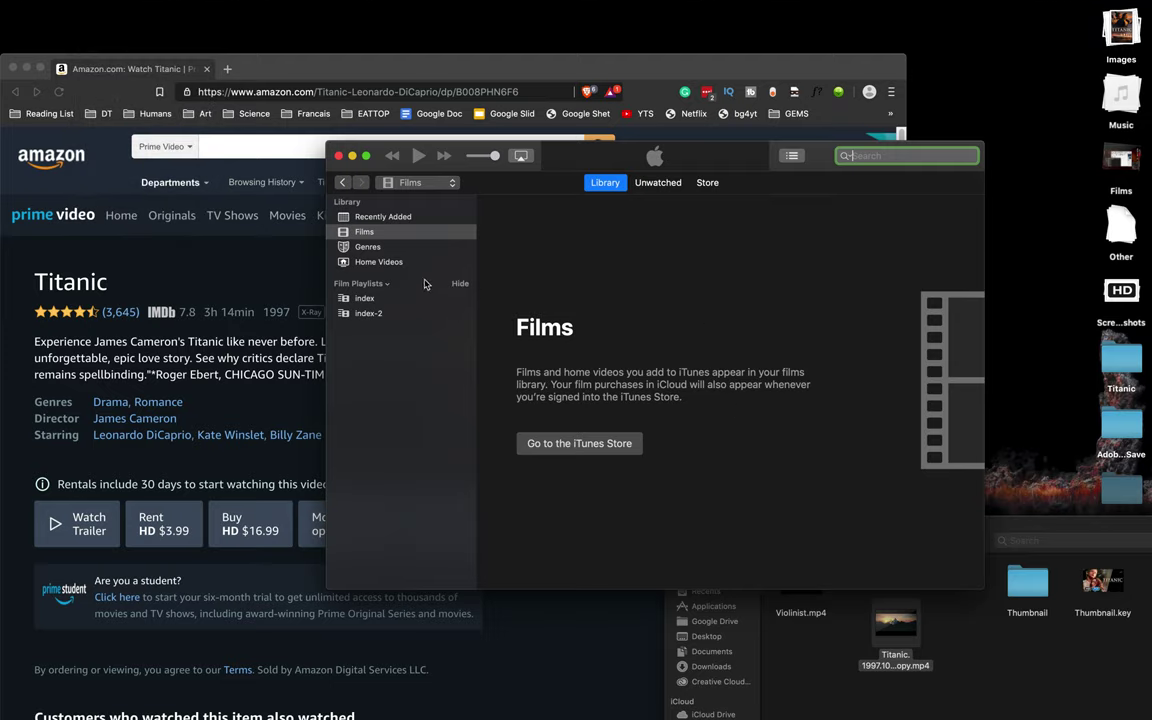
left_click(385, 264)
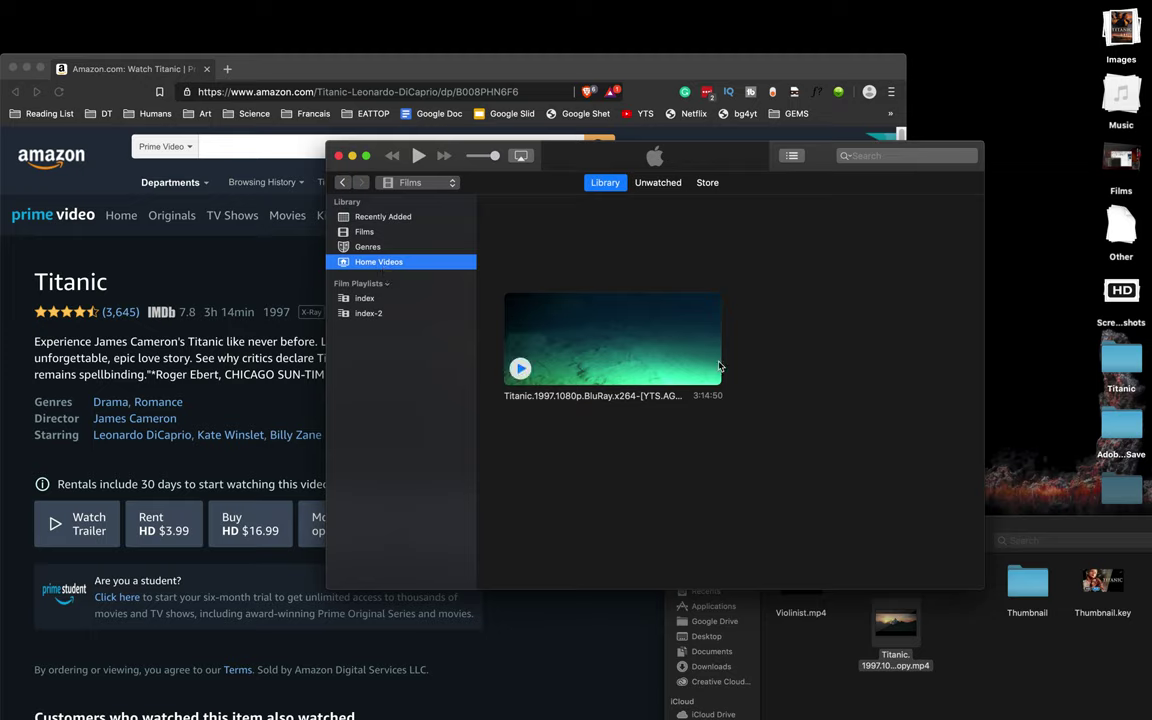
Step: Open Get Info for the imported video and trim its title to just 'Titanic'
right_click(658, 362)
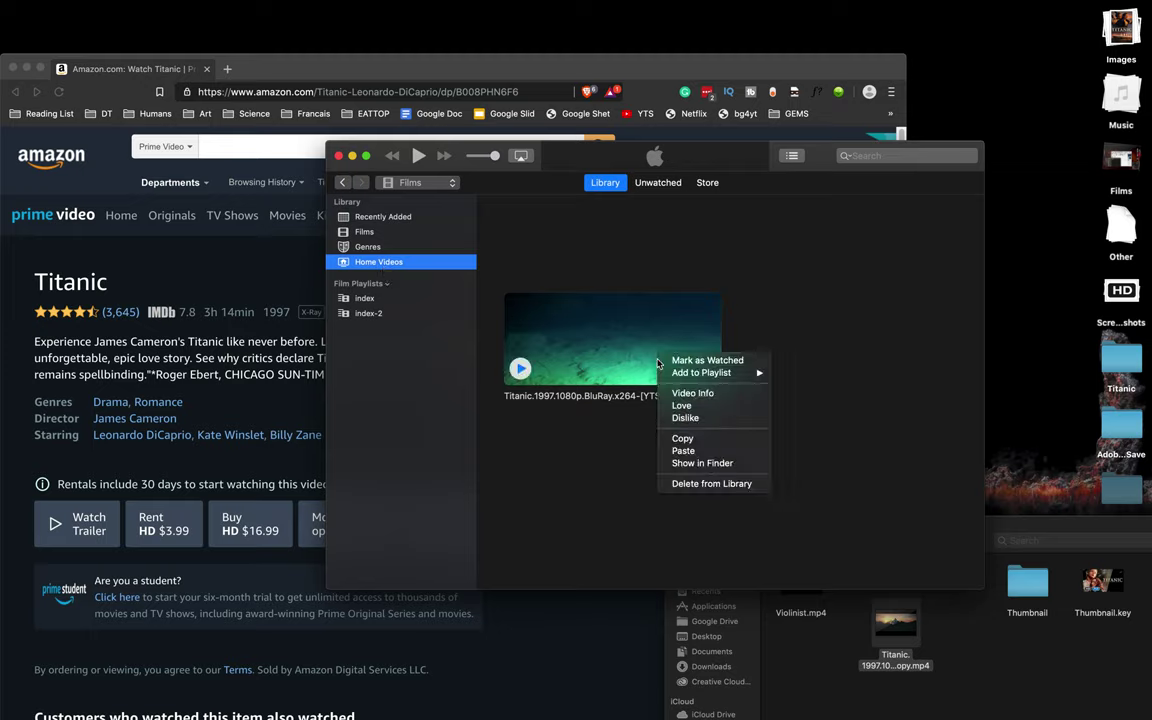
left_click(692, 393)
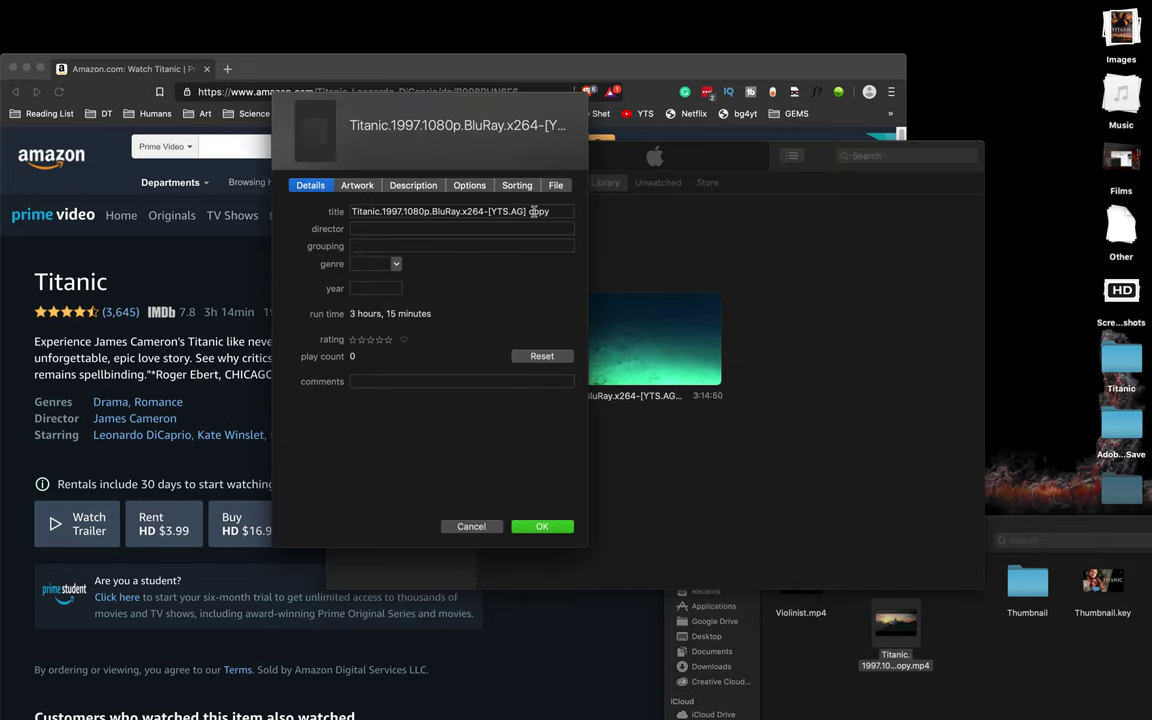
left_click(558, 213)
left_click(380, 212)
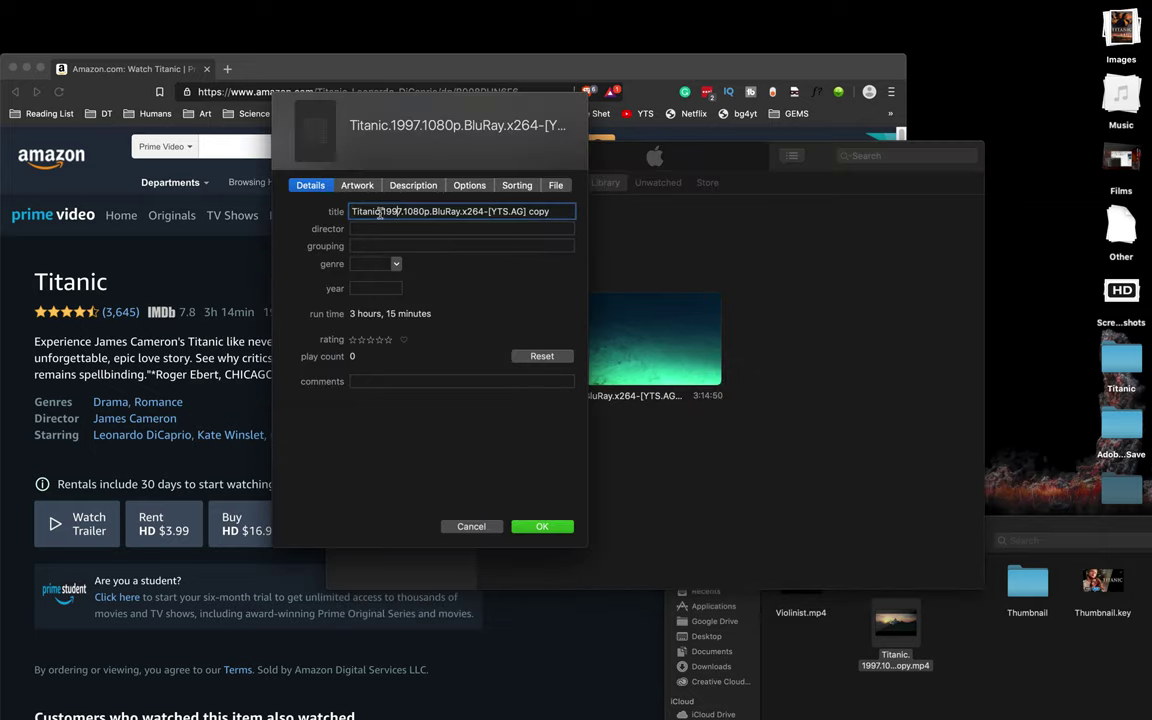
left_click_drag(380, 212, 561, 213)
key("BackSpace")
key("BackSpace")
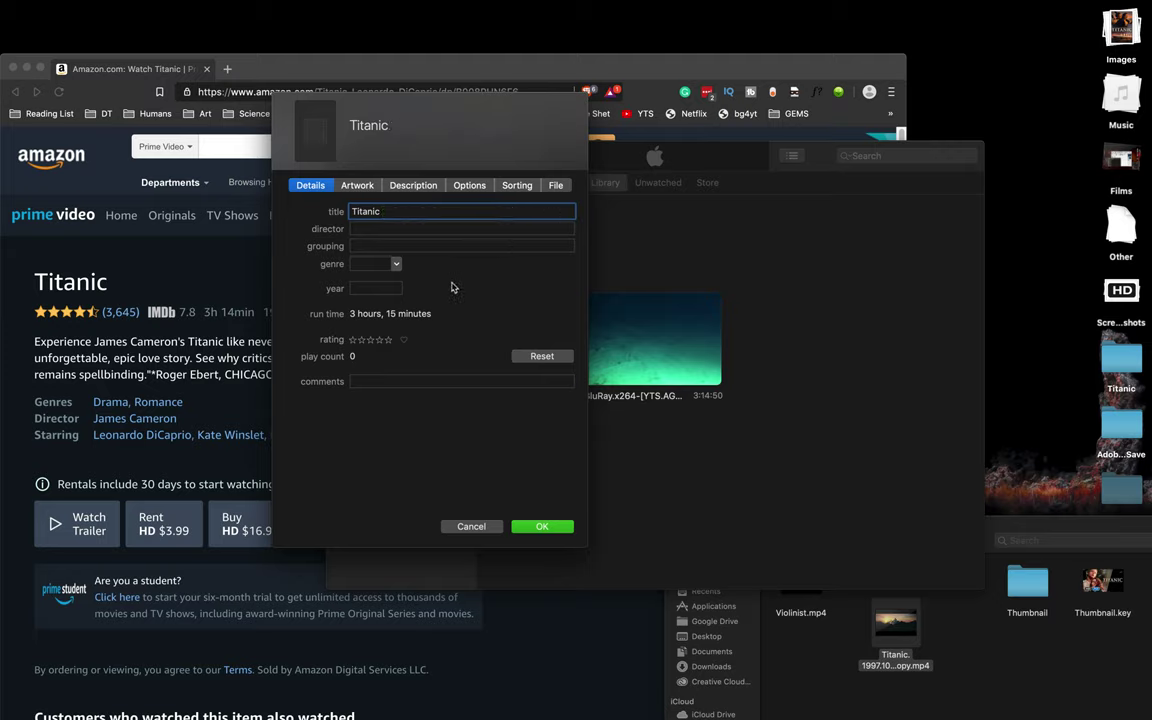
Step: Enter James Cameron as the director
left_click(416, 229)
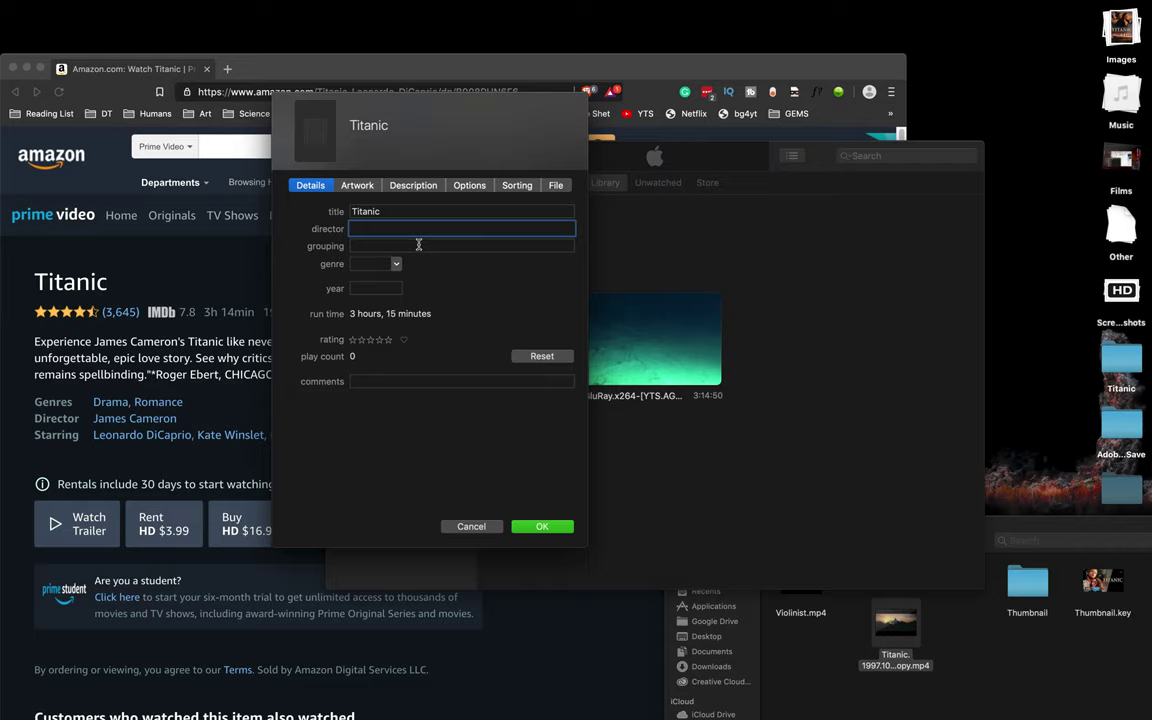
type("James c")
type("ameron")
left_click(382, 228)
key("BackSpace")
type("C")
left_click(395, 246)
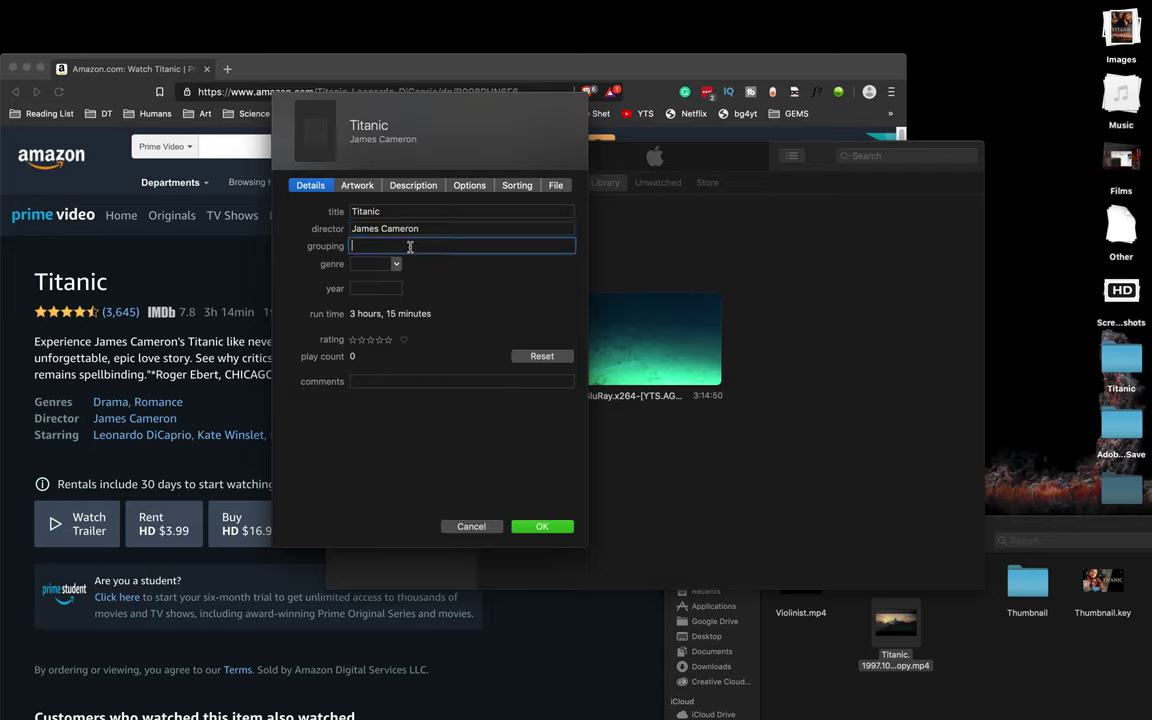
Step: Set genre to 'Drama, Romance, Action', year 1997 and a five-star rating
left_click(379, 264)
type("Drama")
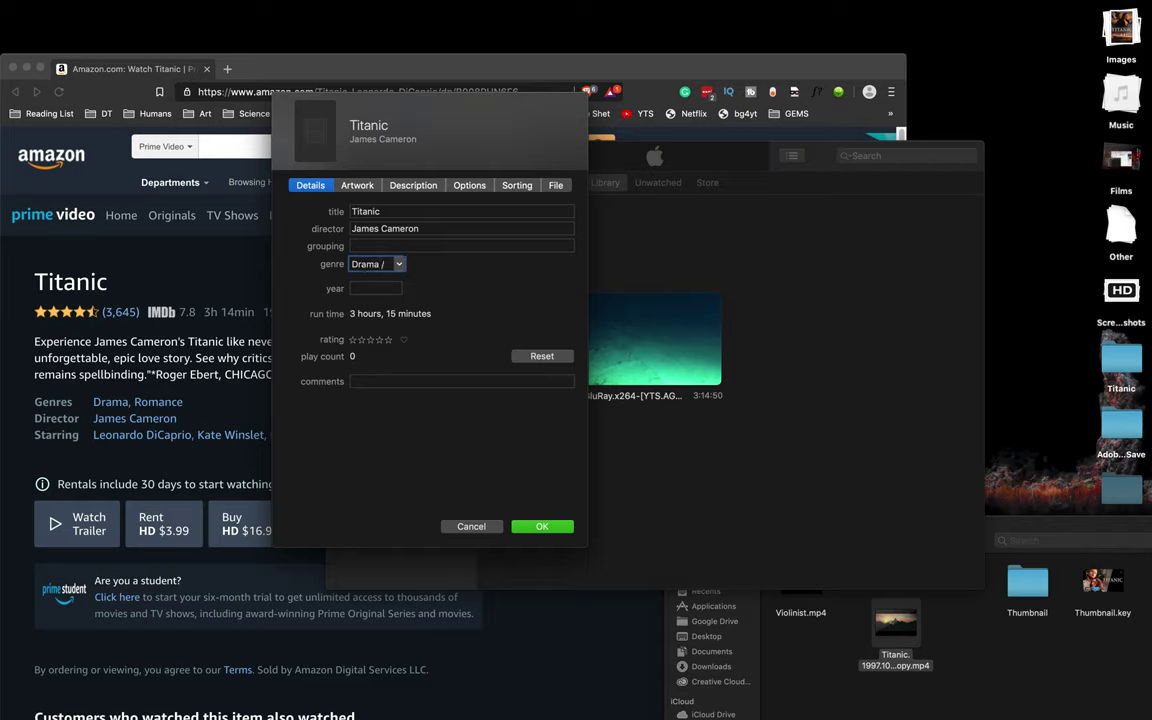
type(", Romance, ")
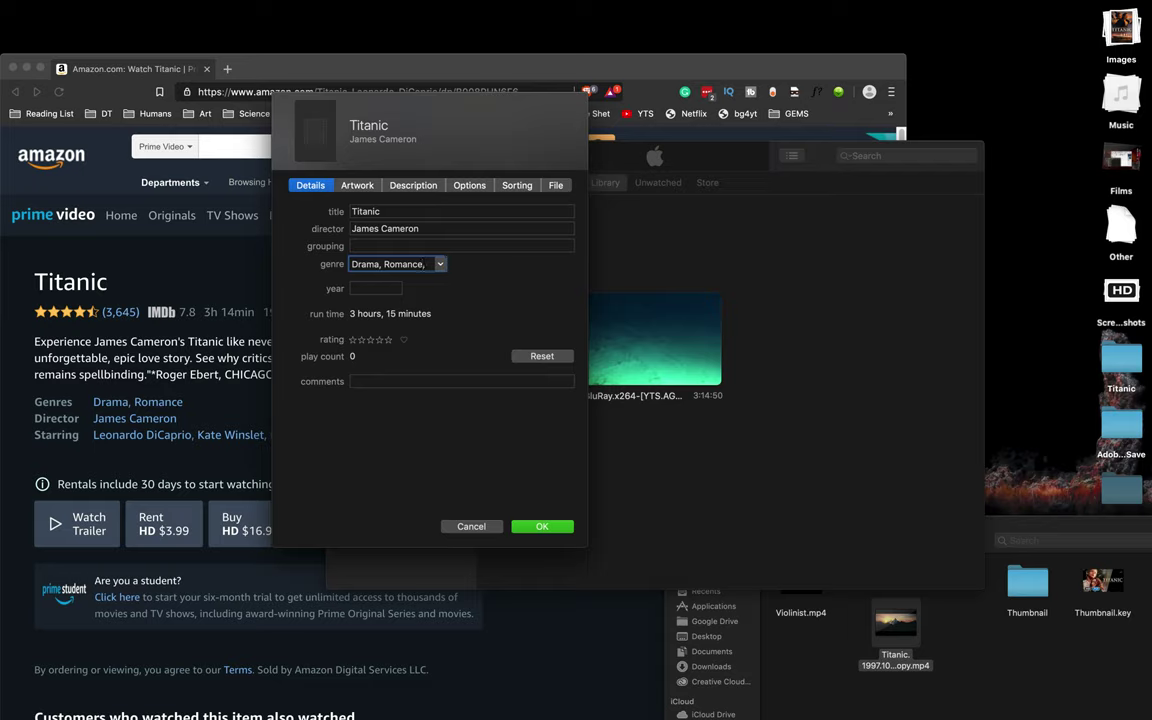
type("Actio")
type("n")
left_click(383, 287)
type("1997")
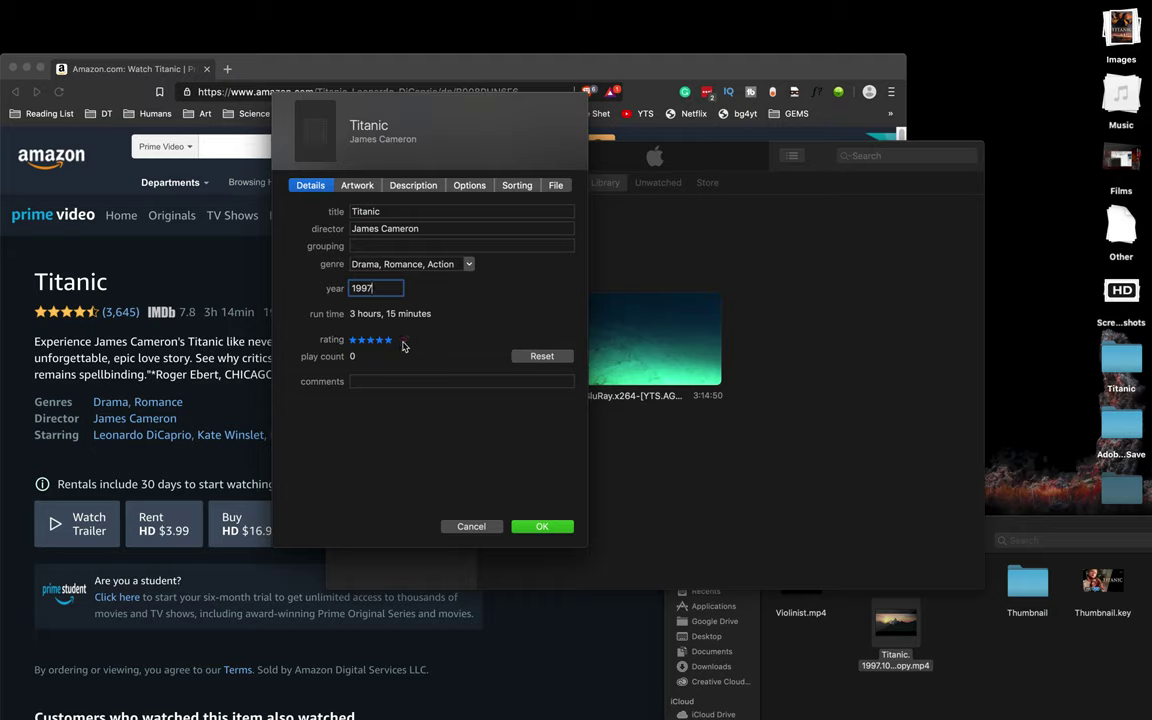
left_click(403, 341)
Step: Go to the Artwork tab and start adding a cover file, then cancel it
left_click(380, 188)
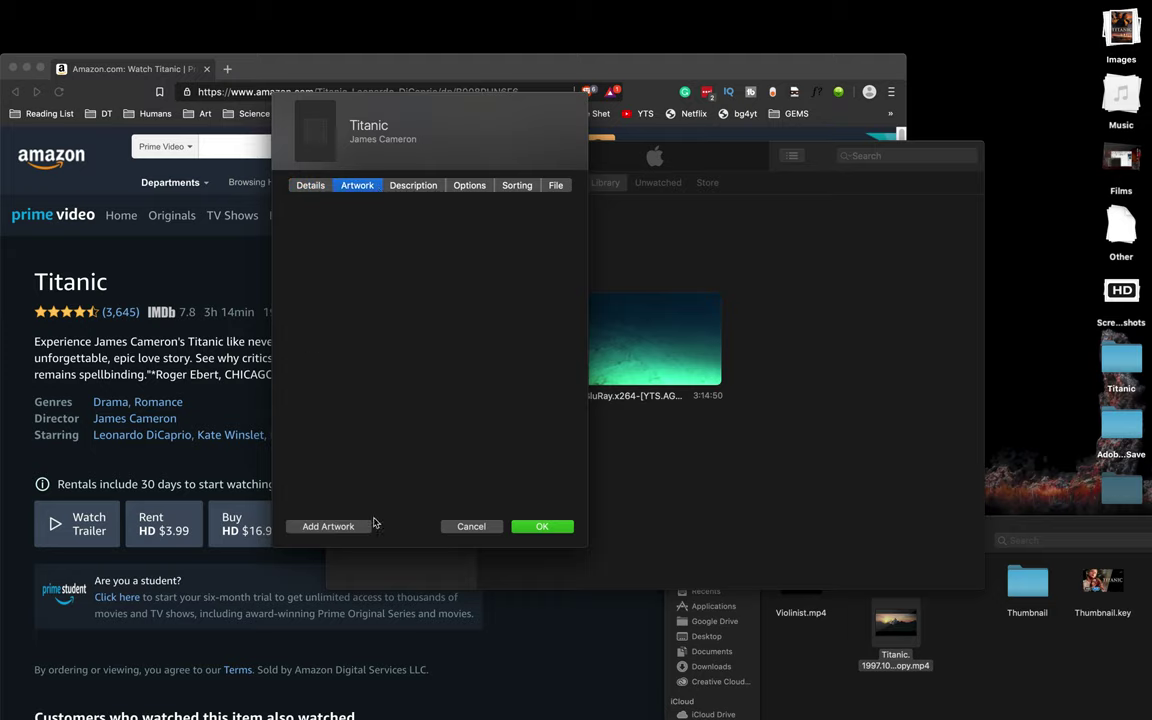
left_click(349, 530)
left_click(695, 390)
Step: In a new browser tab, search Google Images for 'titanic film cover'
left_click(618, 80)
key("super+t")
type("tit")
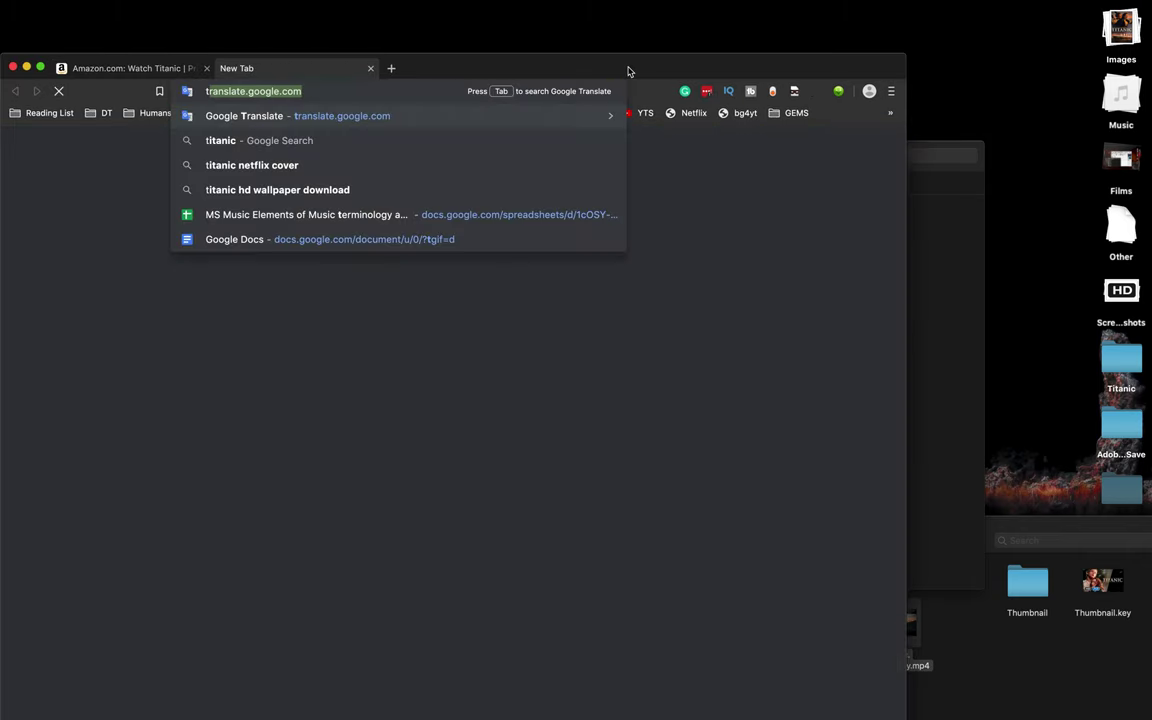
key("Down")
key("Down")
key("Down")
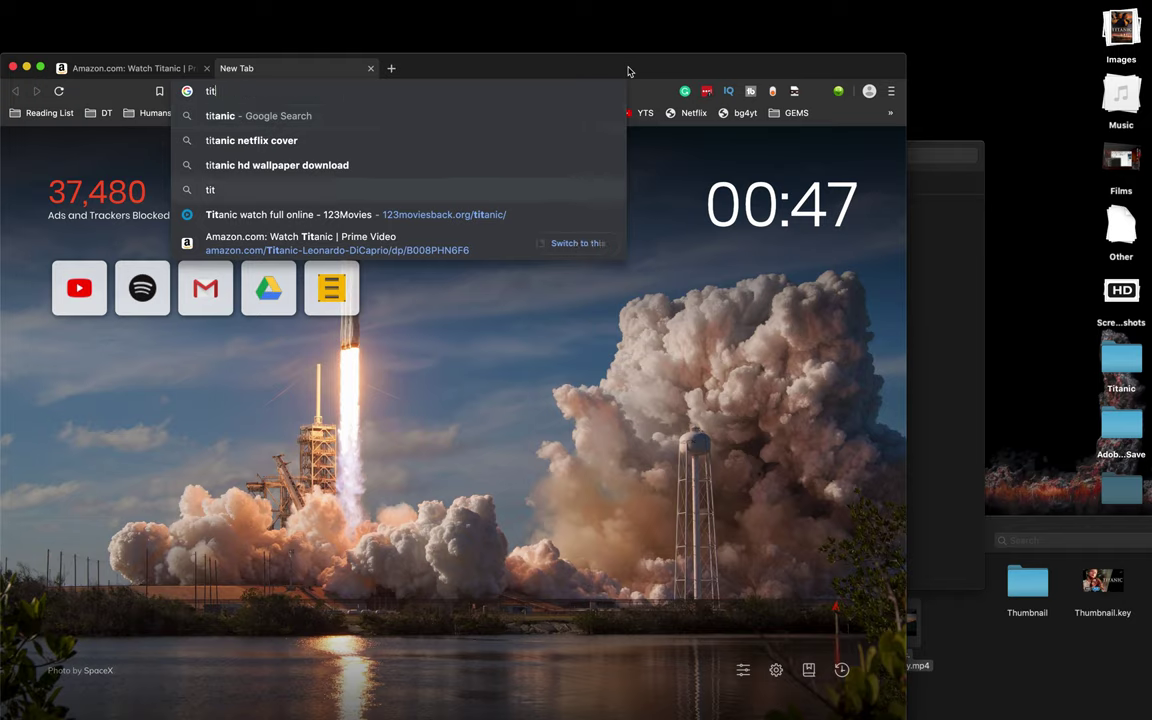
key("Up")
key("Up")
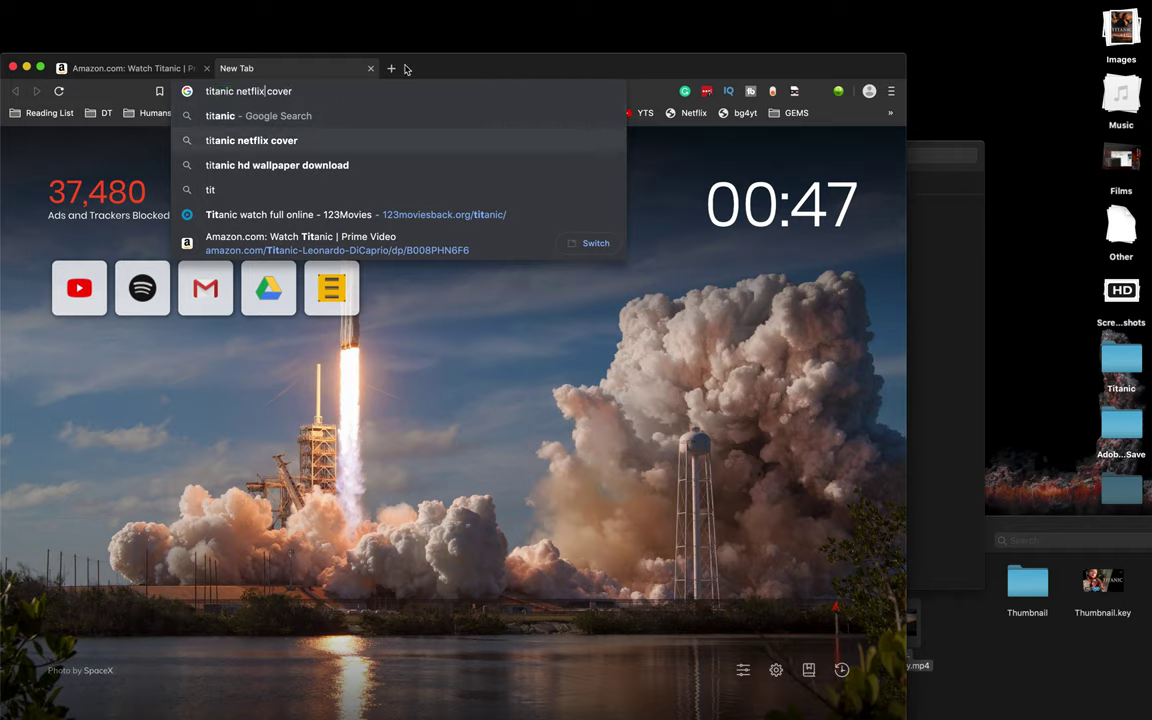
double_click(250, 90)
type("film")
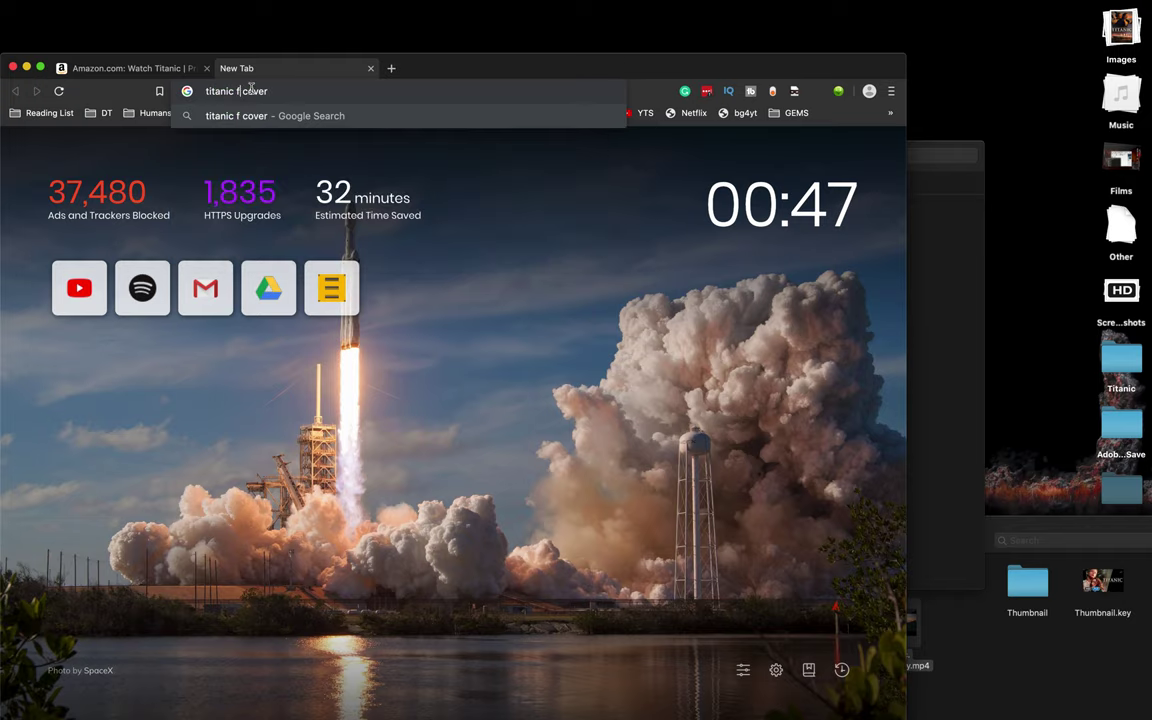
key("Return")
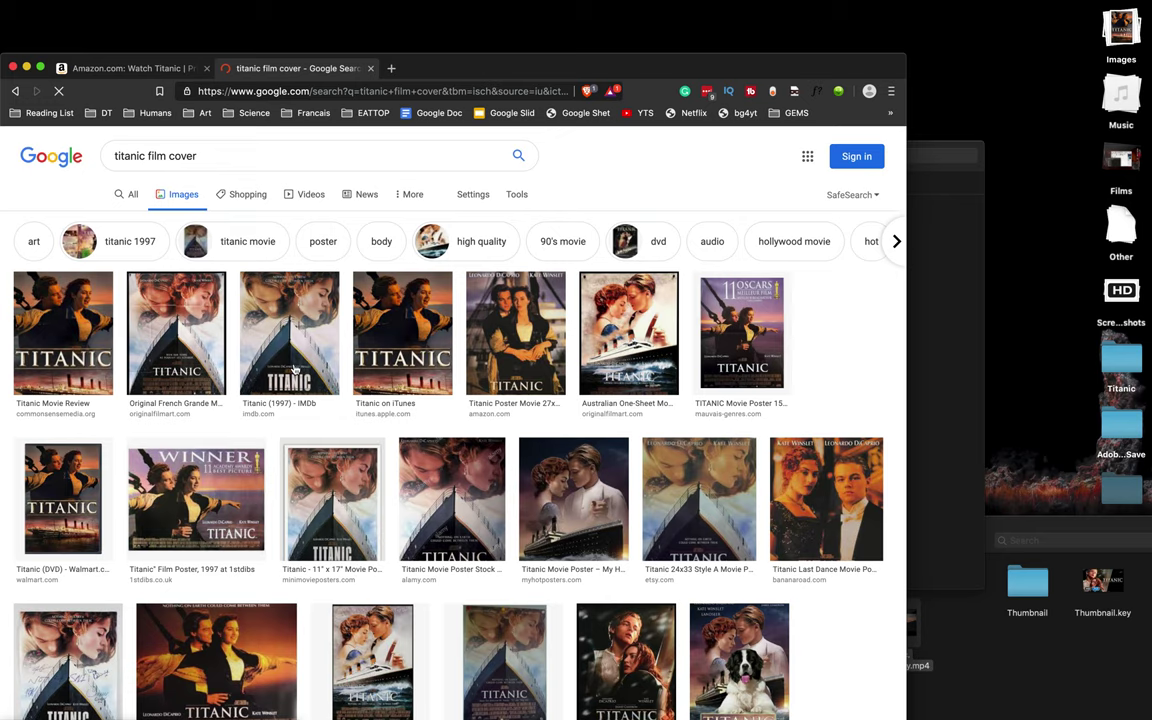
Step: Preview two Titanic poster results, including the French one, then return to the Amazon page
left_click(295, 369)
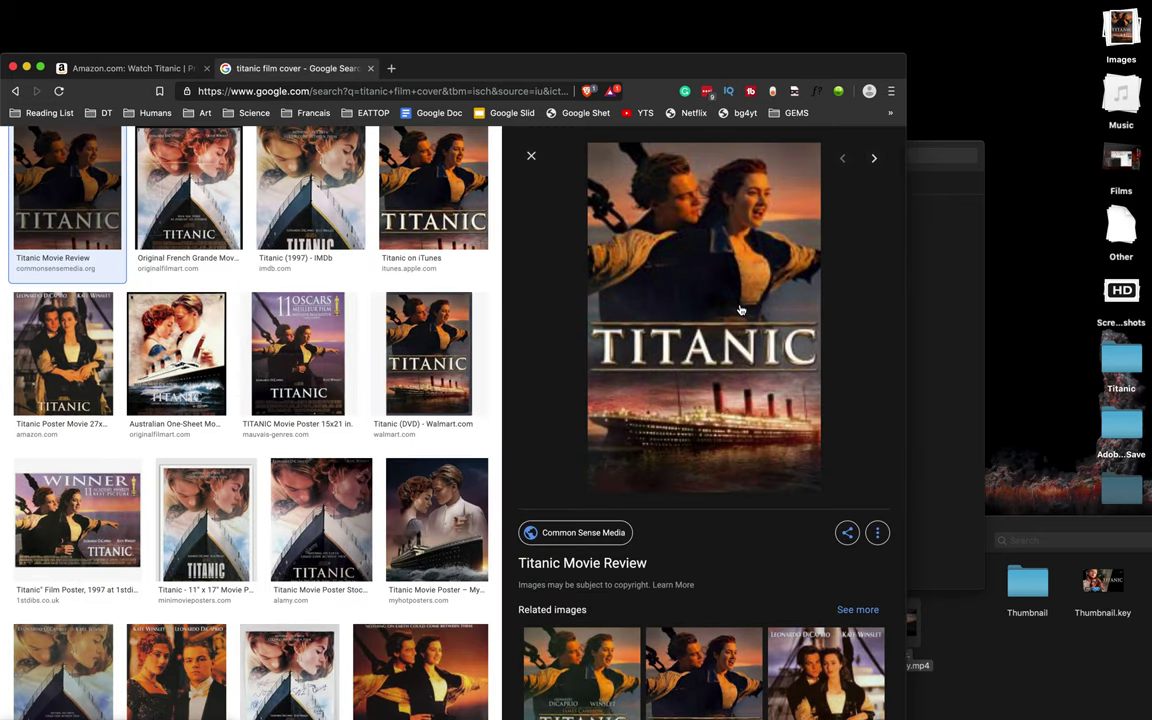
scroll(274, 318, "up", 3)
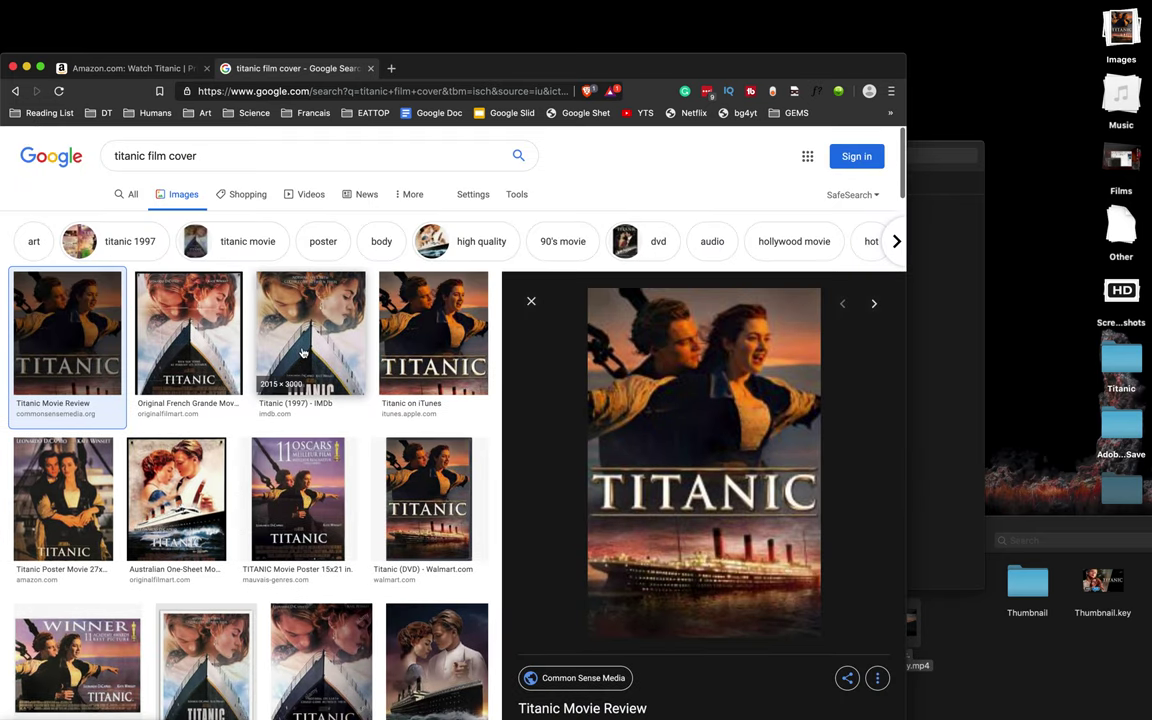
left_click(192, 369)
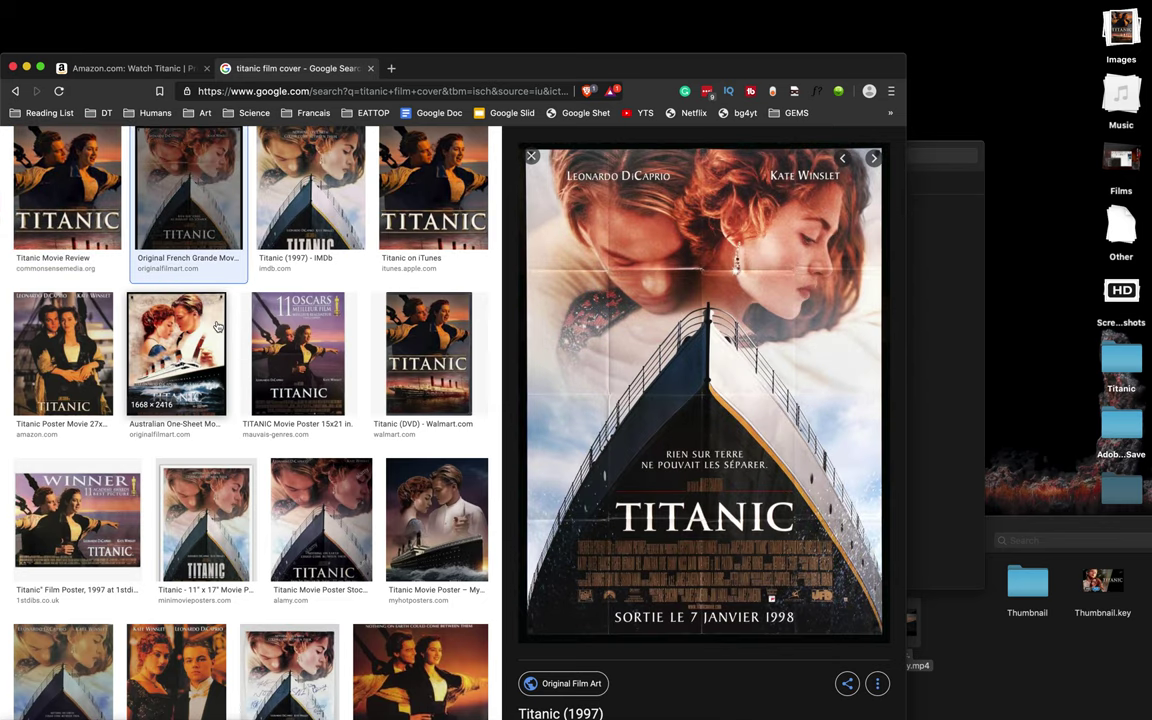
key("ctrl+shift+Tab")
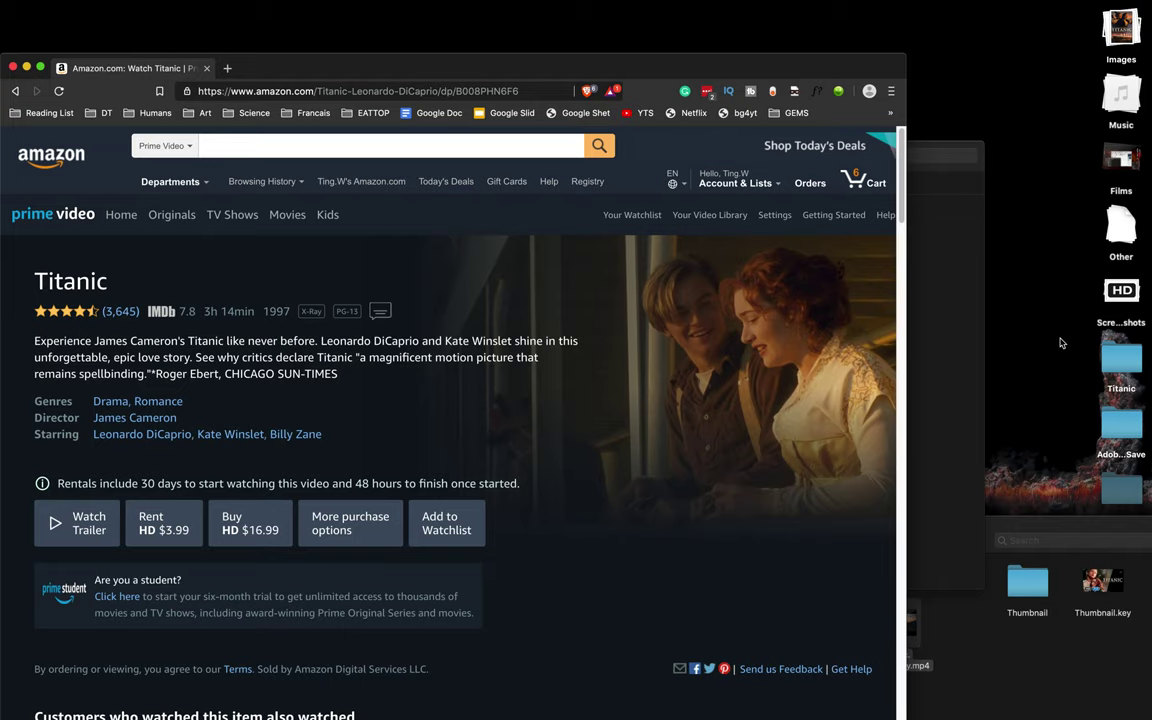
Step: Load the downloaded Titanic bow poster as the video's artwork in the info window
key("Escape")
left_click(1121, 28)
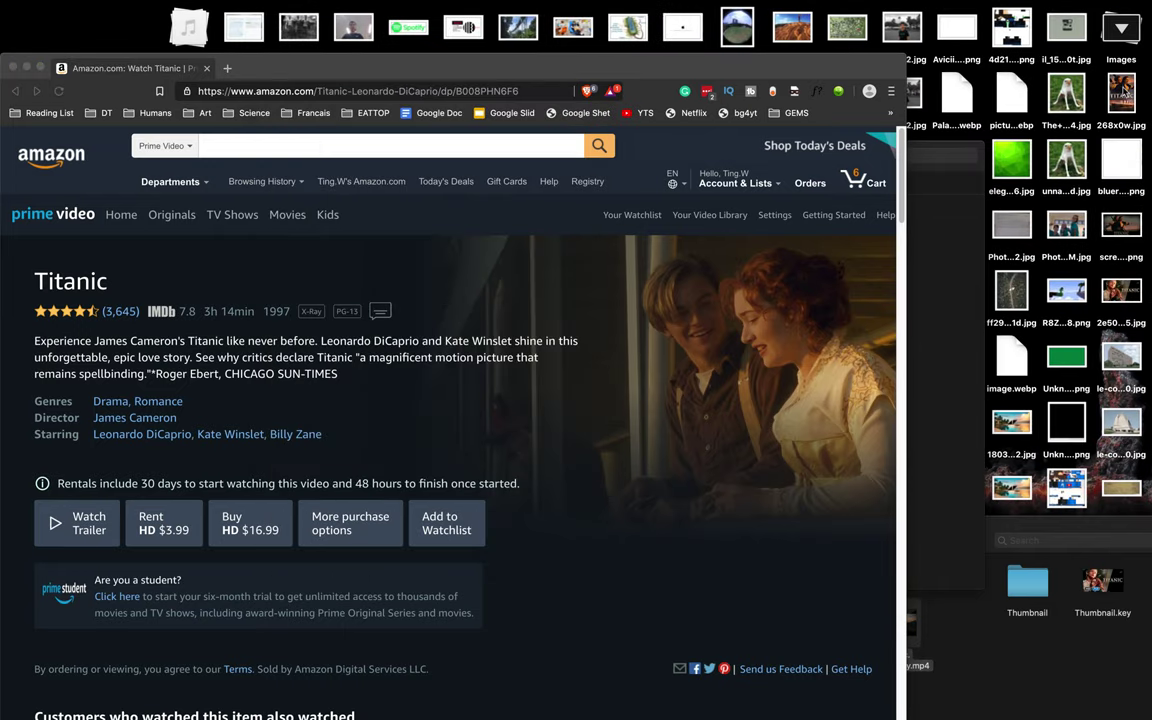
key("super+i")
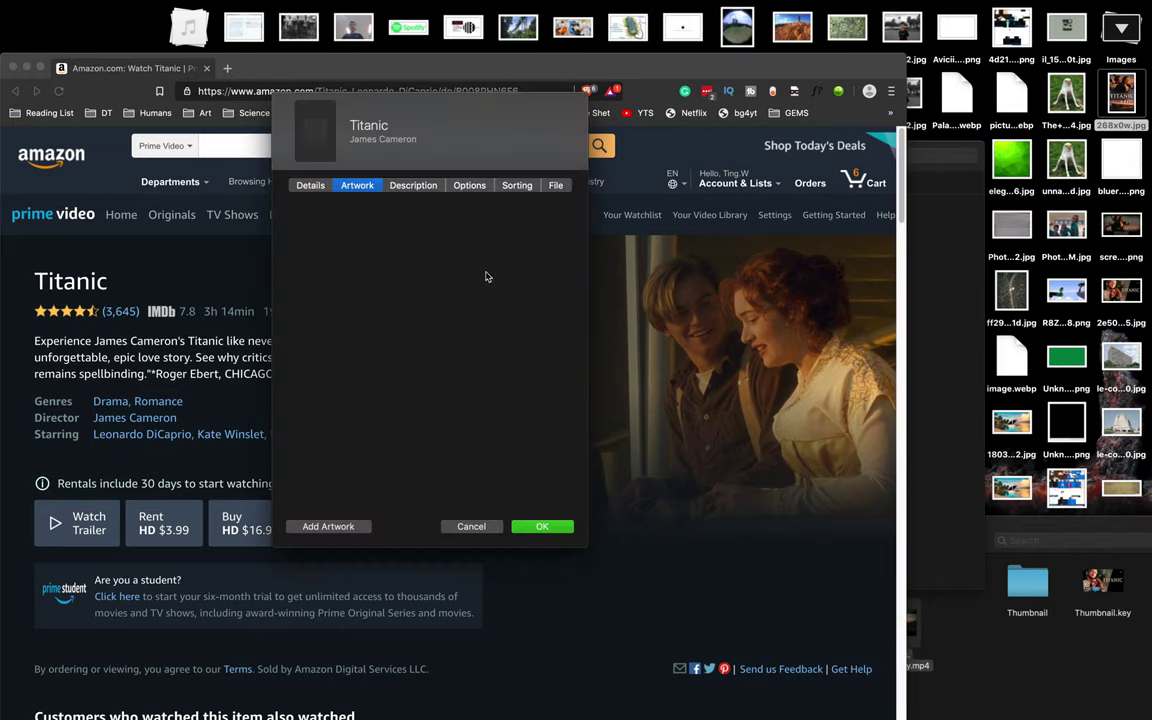
left_click(352, 523)
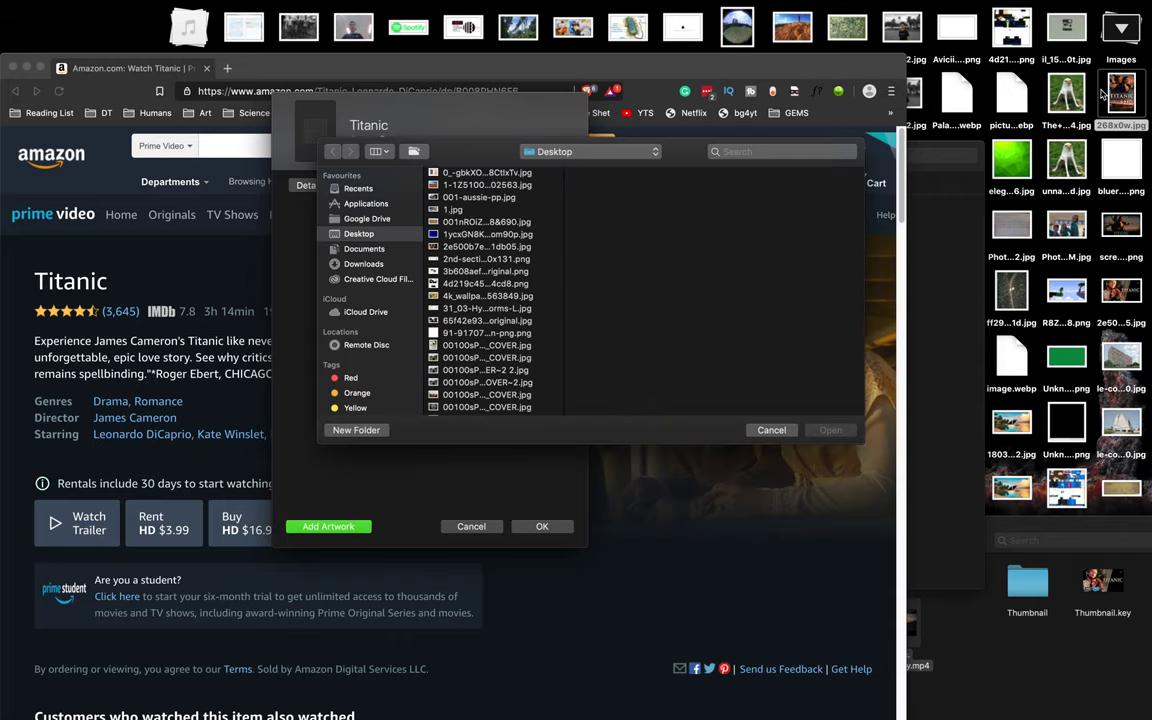
left_click(818, 432)
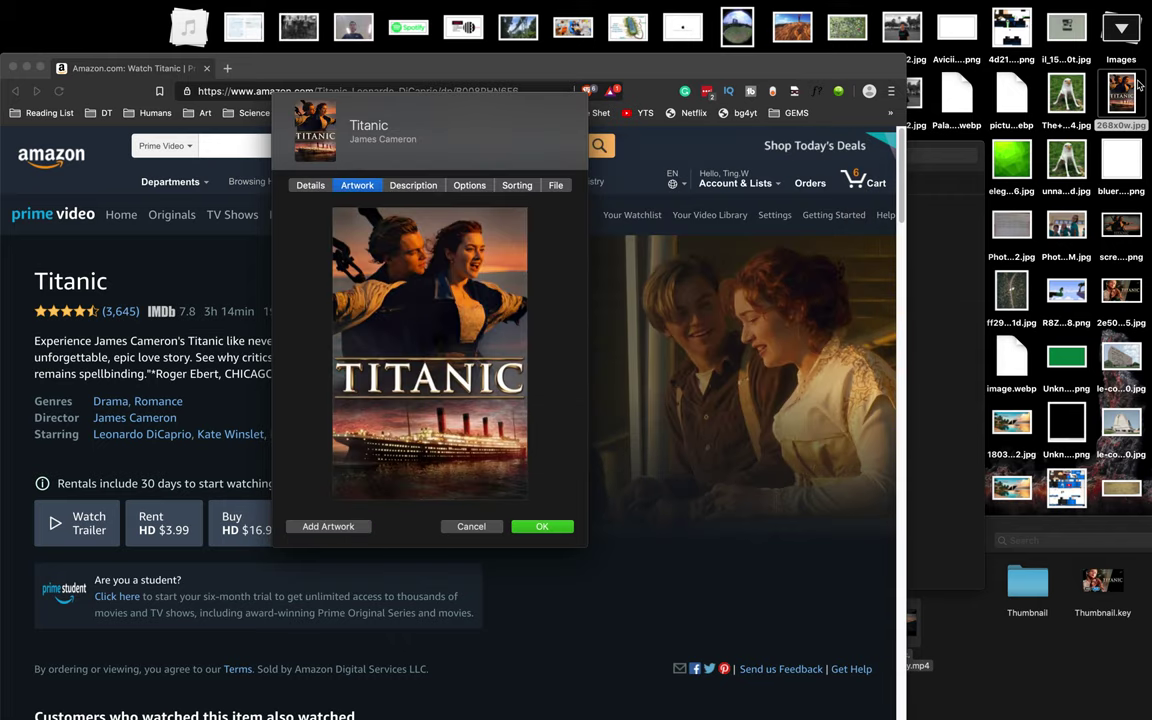
key("Return")
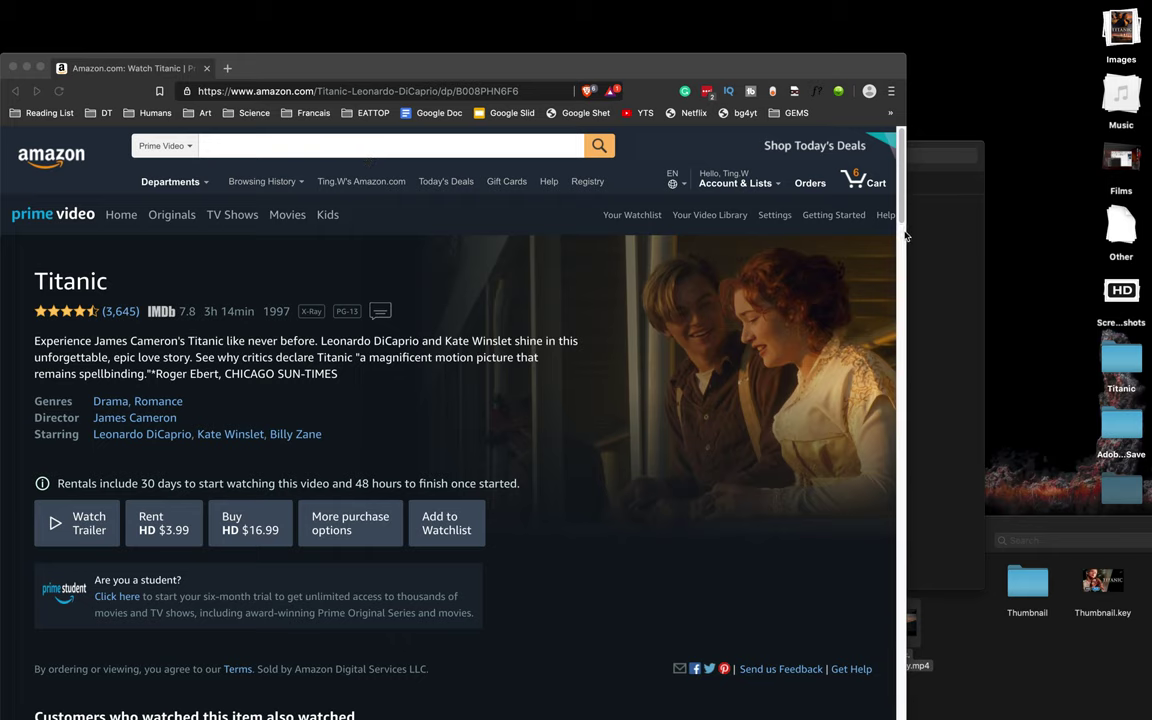
key("super+Tab")
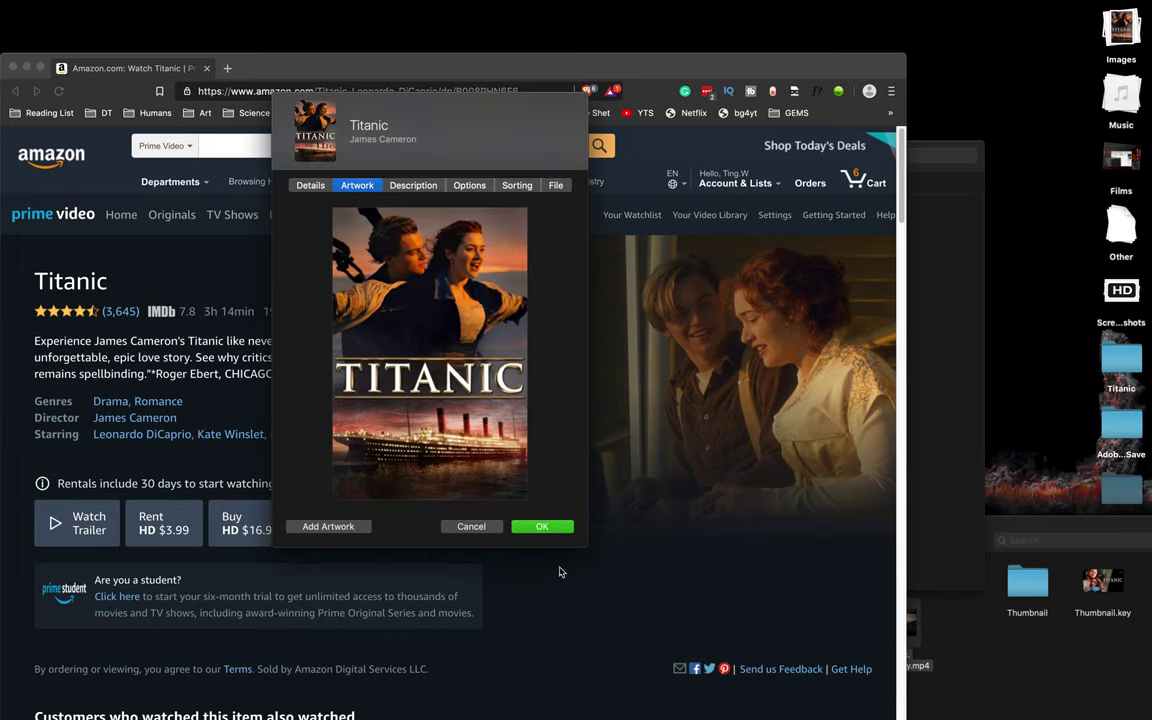
Step: Show the Description tab and select Amazon's Titanic synopsis text
left_click(410, 185)
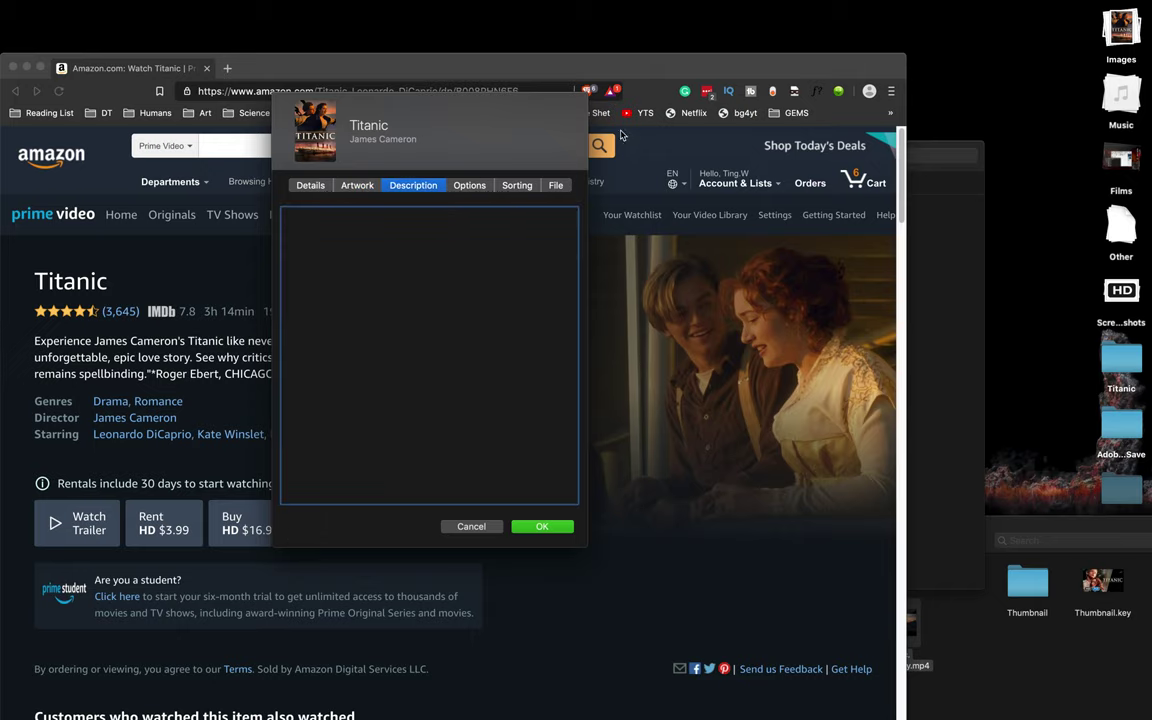
left_click_drag(490, 100, 934, 137)
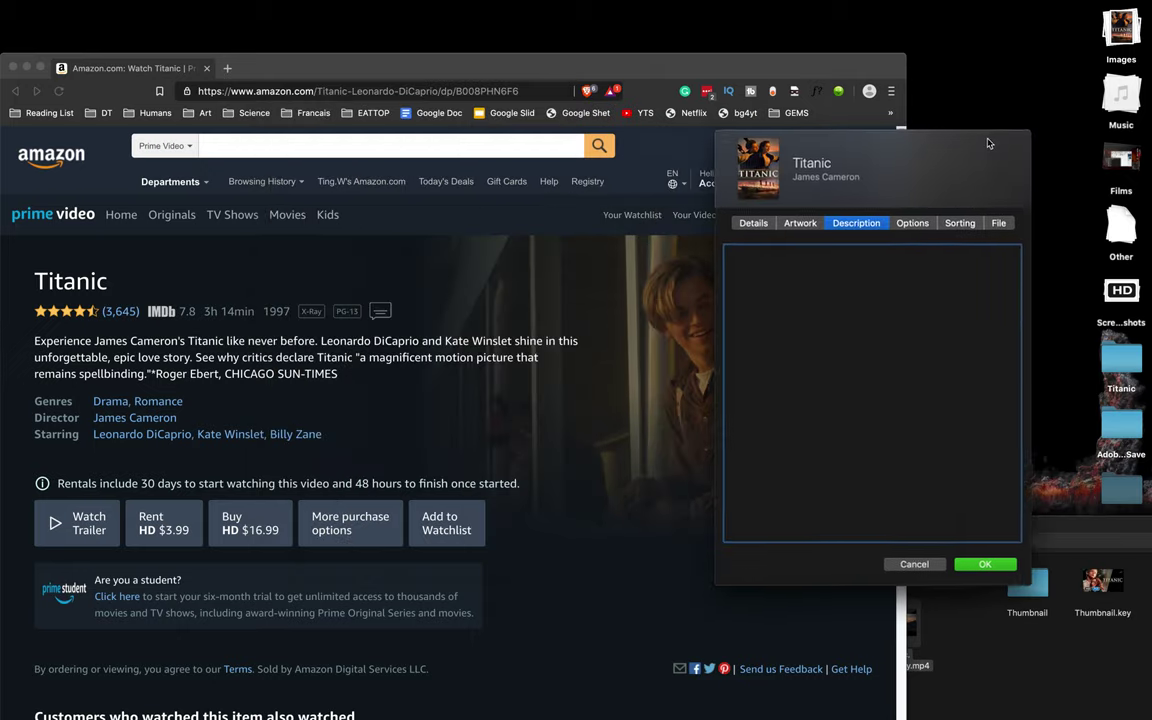
left_click(197, 335)
mouse_move(32, 341)
left_mouse_down()
mouse_move(188, 346)
mouse_move(340, 377)
mouse_move(148, 378)
left_mouse_up()
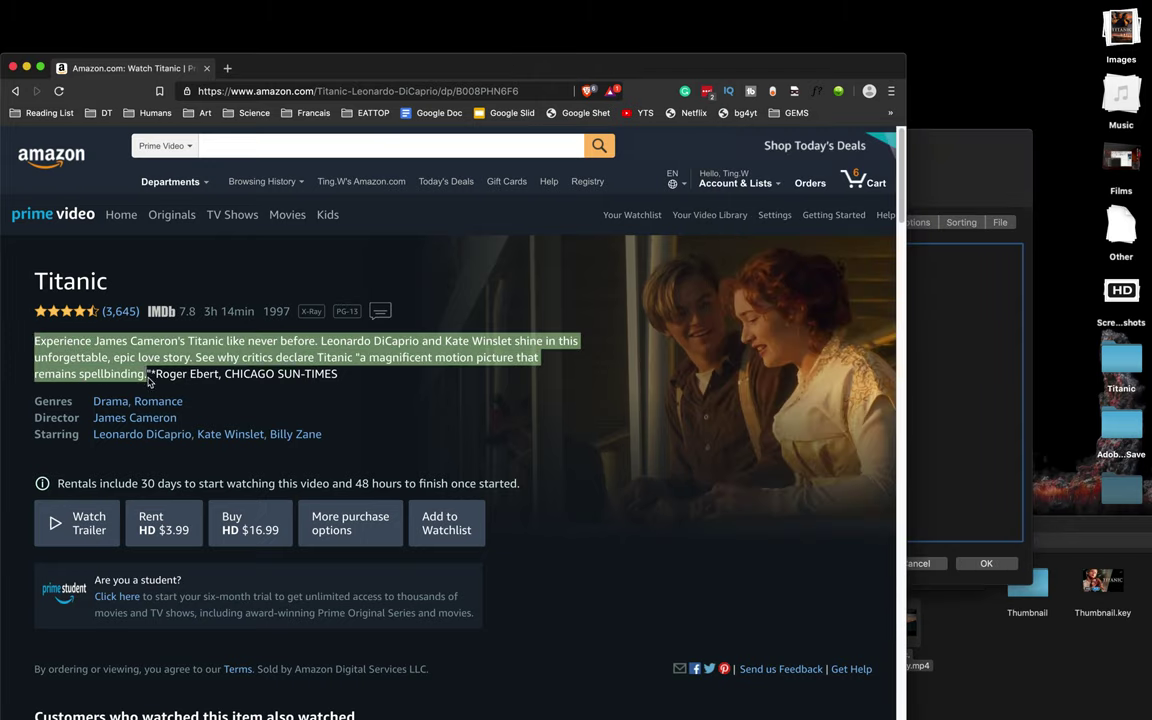
left_click(944, 294)
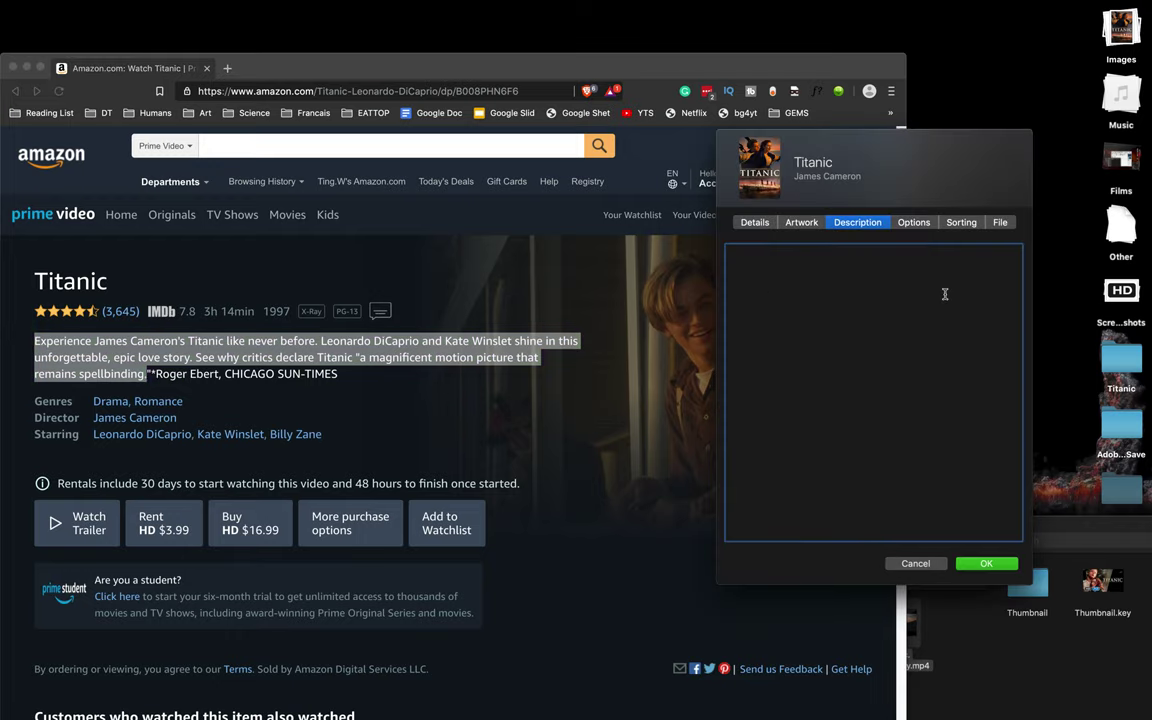
Step: Set Media Kind to Film in the Options tab, glancing over the Sorting and File tabs
left_click(913, 222)
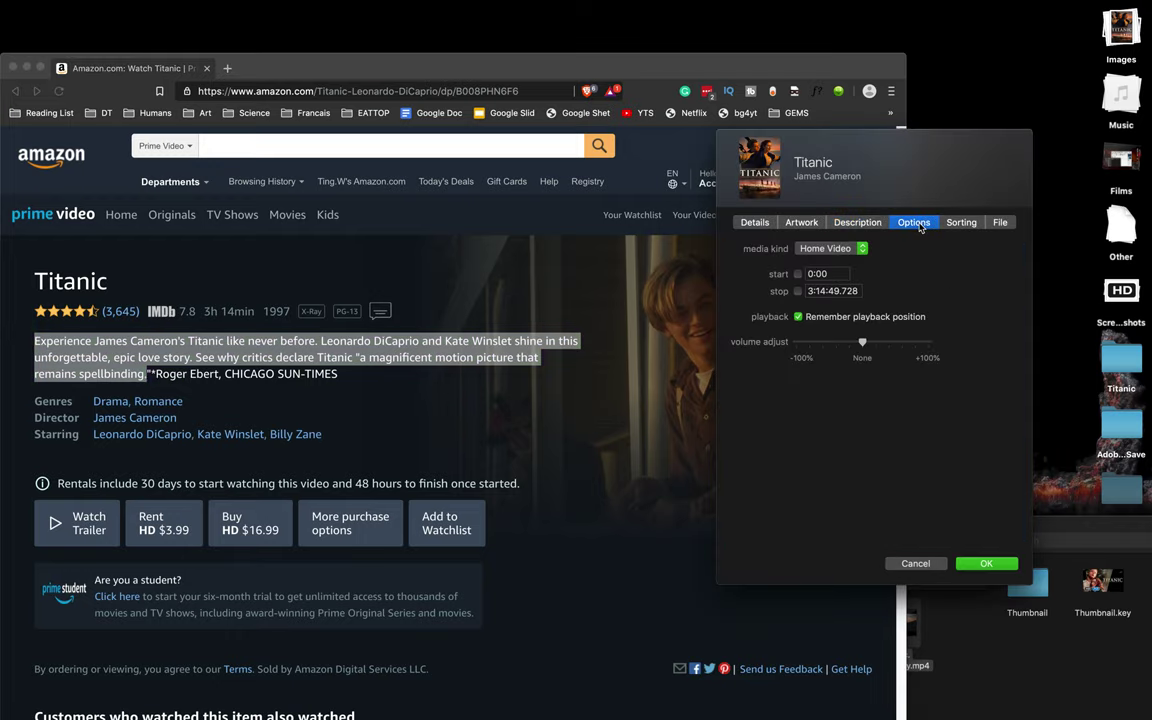
left_click(836, 248)
left_click(839, 237)
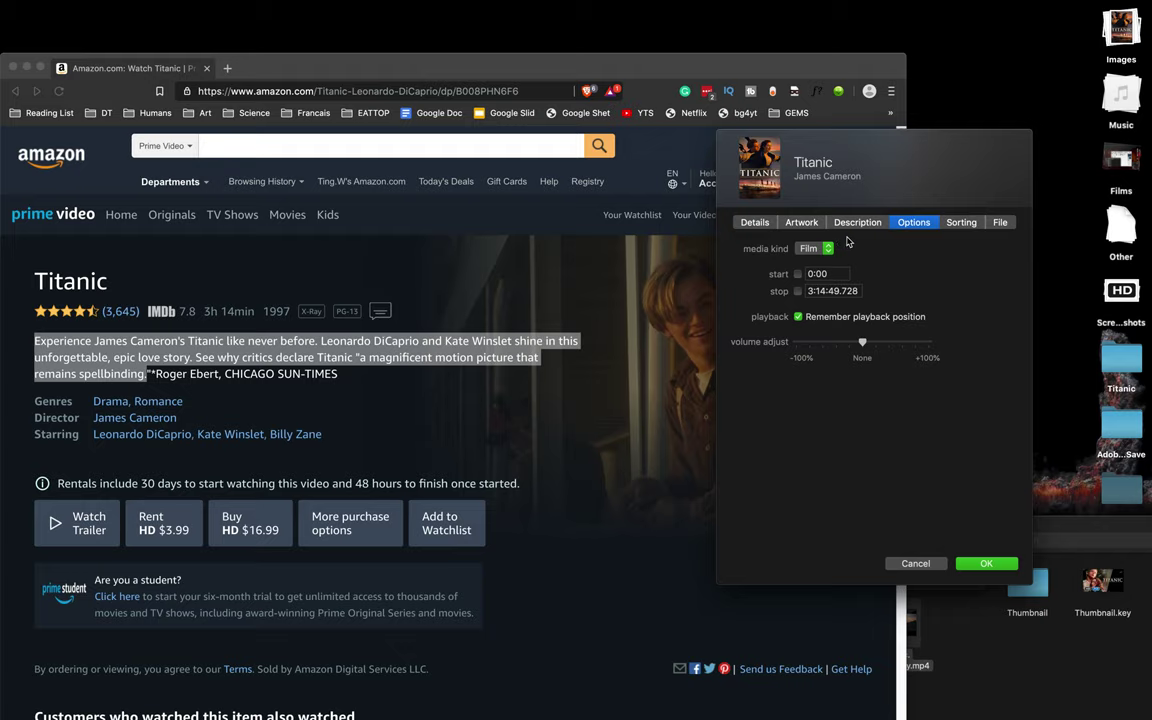
left_click(961, 222)
left_click(999, 222)
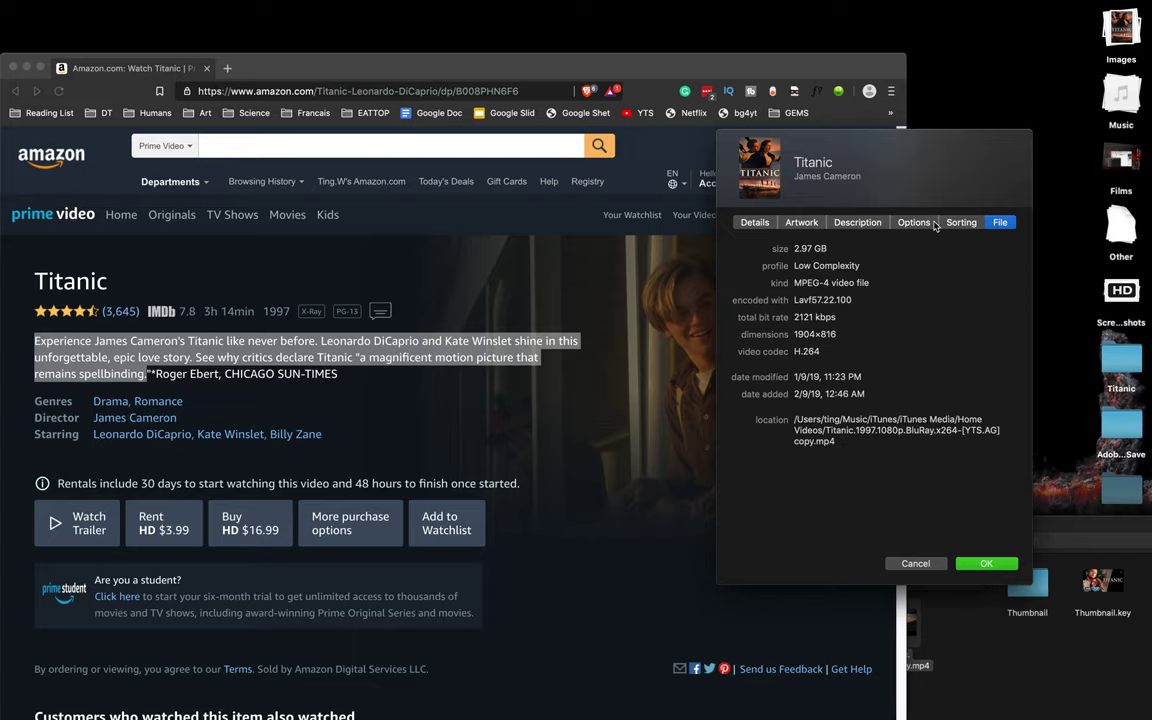
left_click(913, 222)
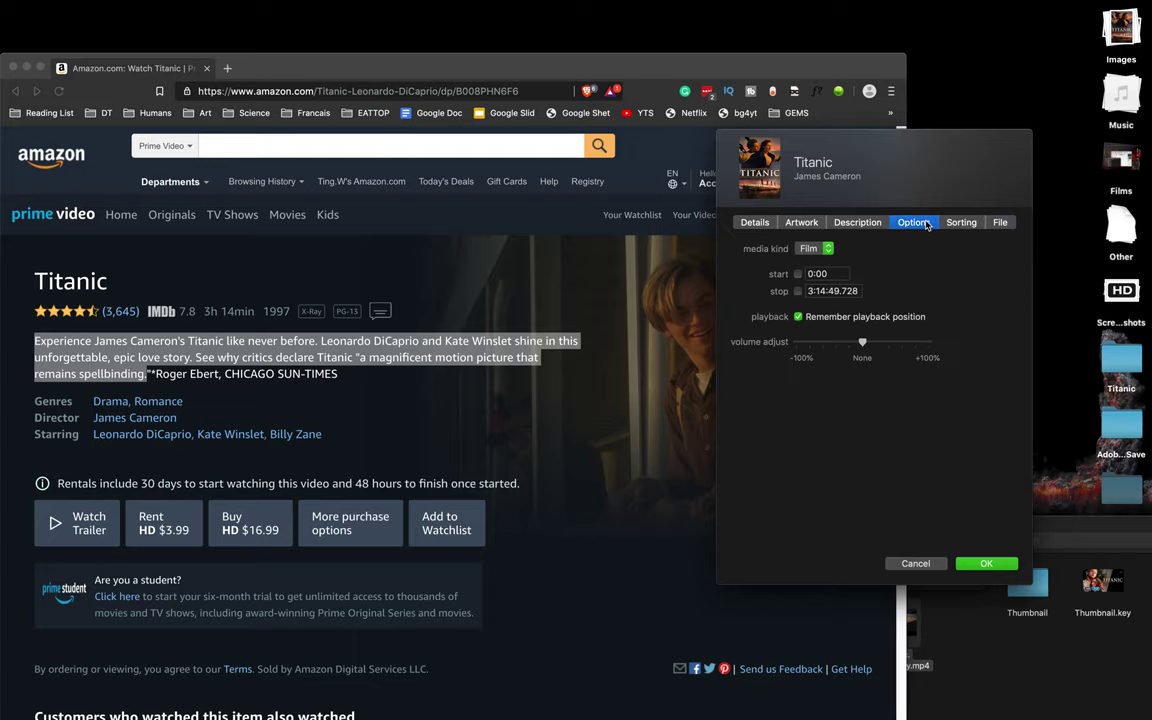
Step: Confirm the info edits with OK and view Titanic with its poster in the Films library
left_click(986, 563)
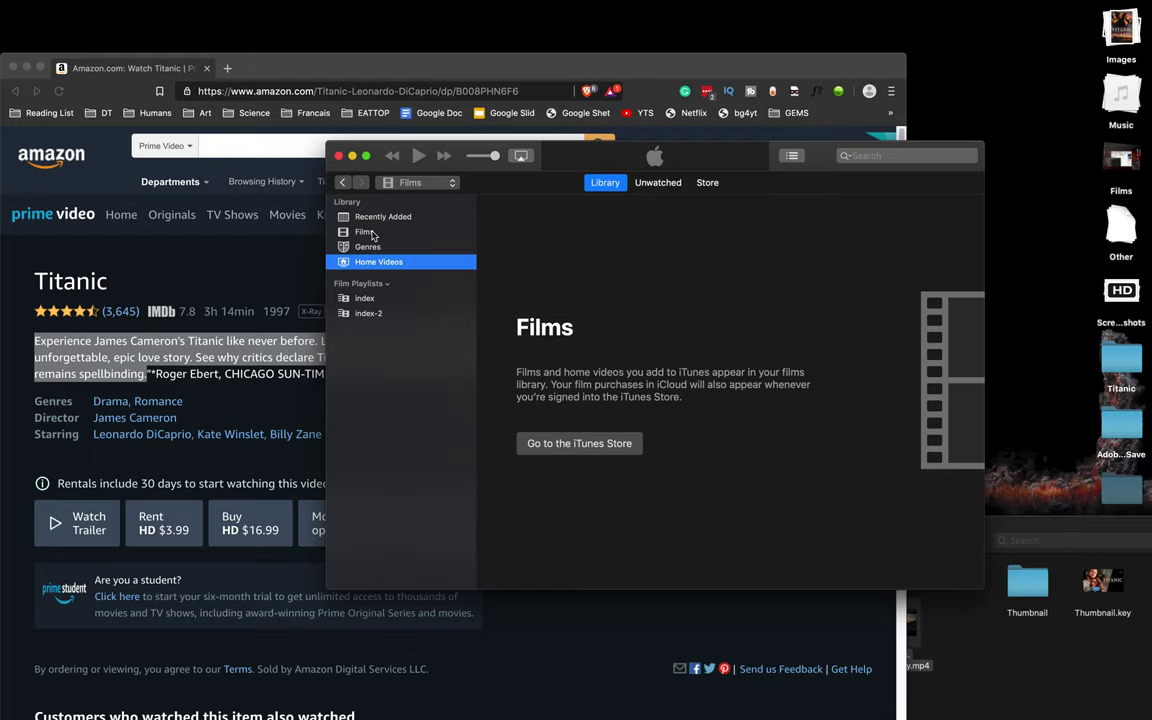
left_click(365, 232)
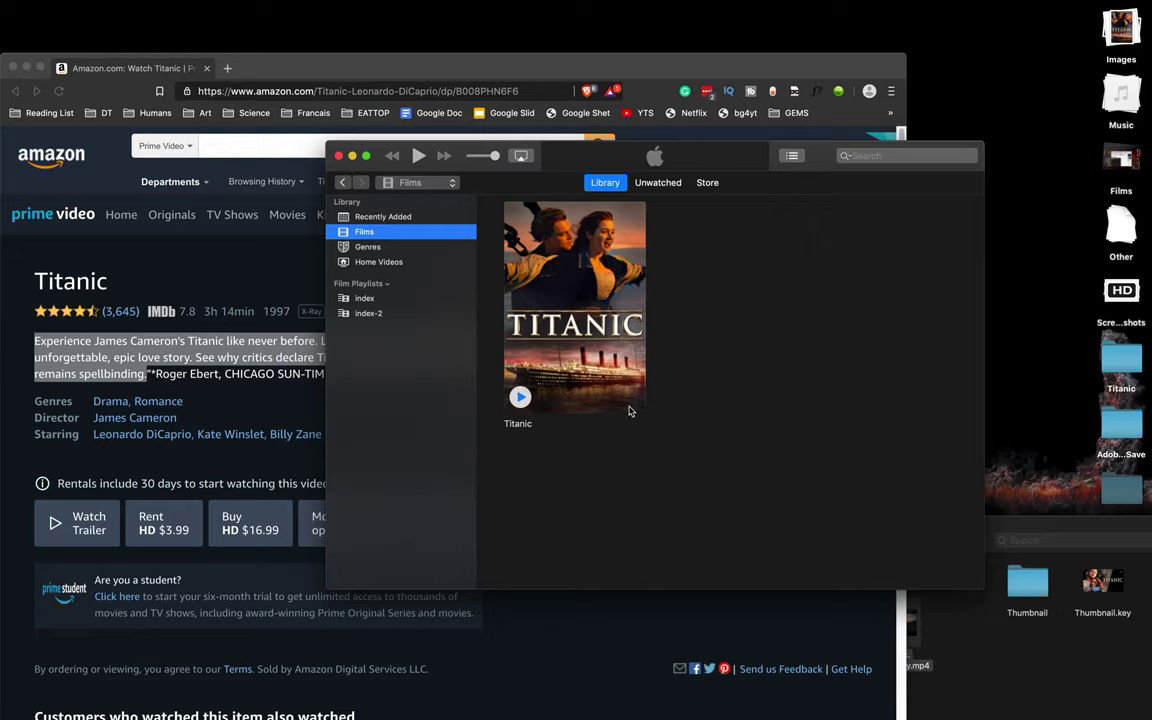
left_click(777, 398)
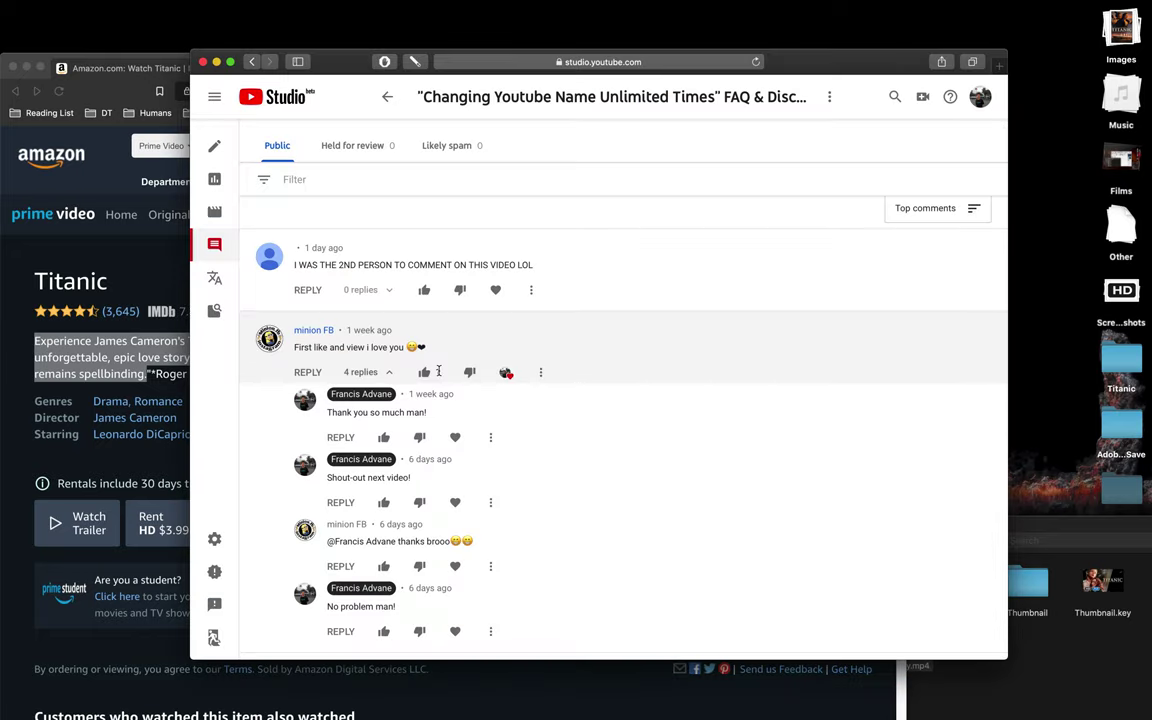
Step: Like the 'First like and view i love you' comment in YouTube Studio
left_click(438, 371)
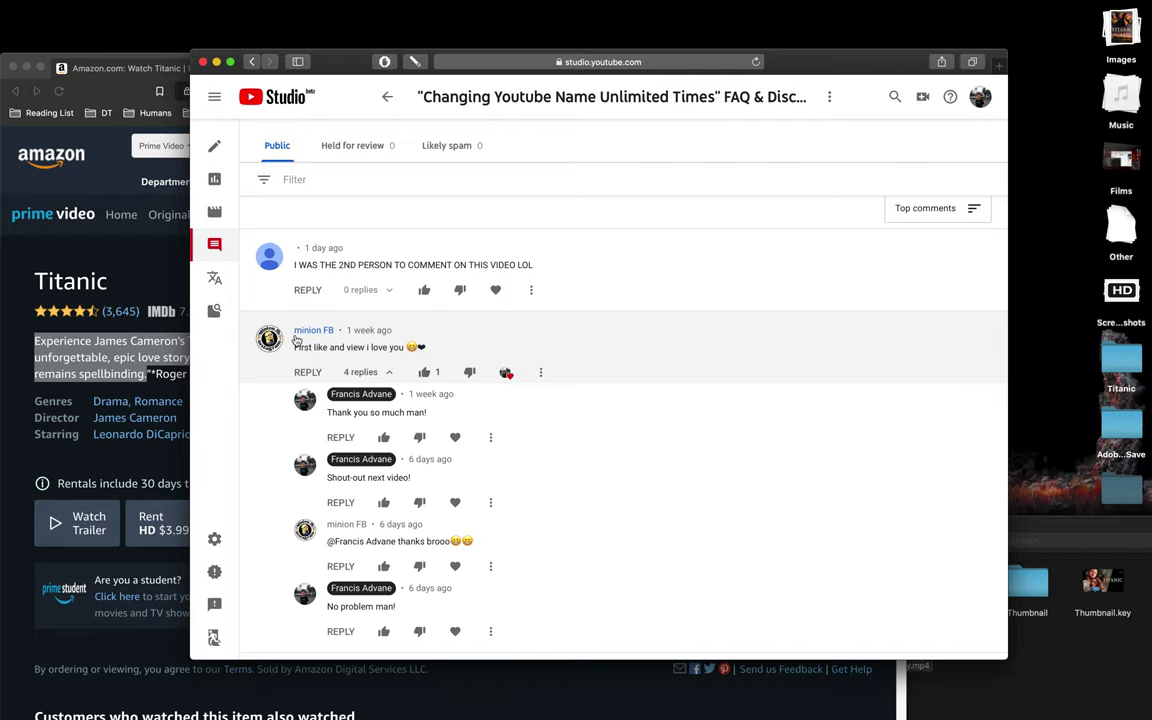